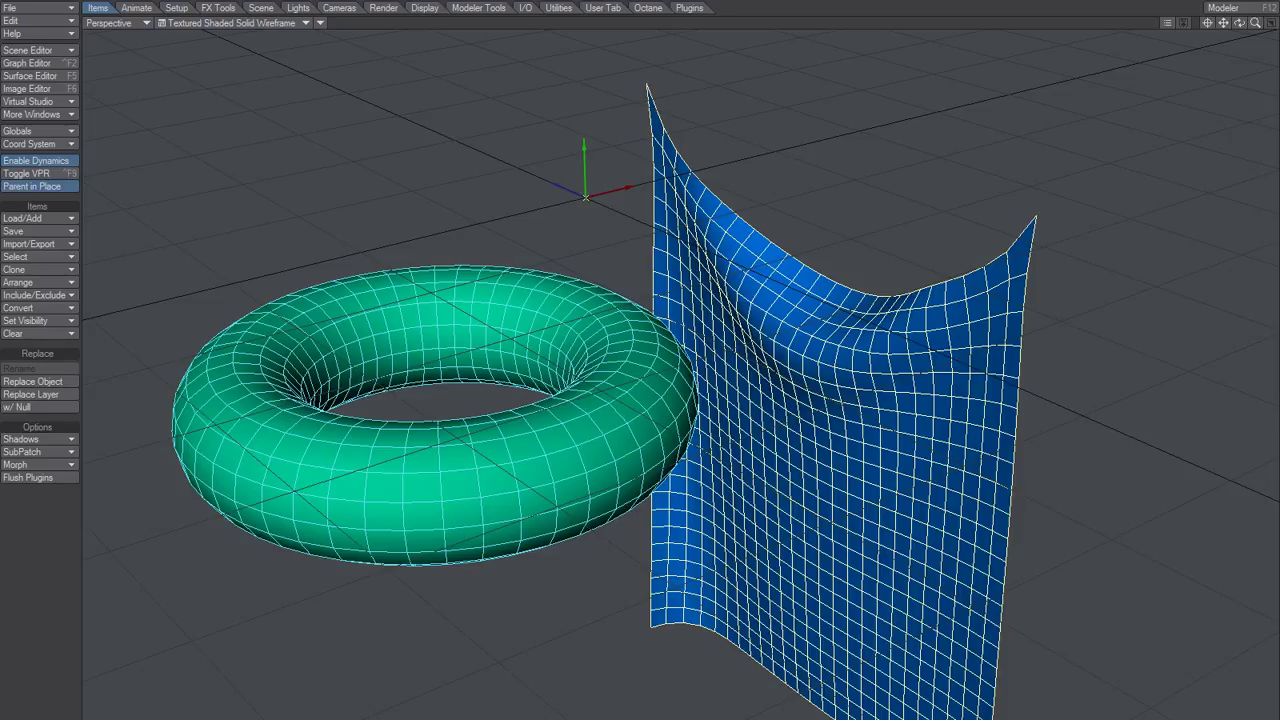
- Bring up LightWave's support\plugins folder containing syflex.p and syl
key(alt+Tab)
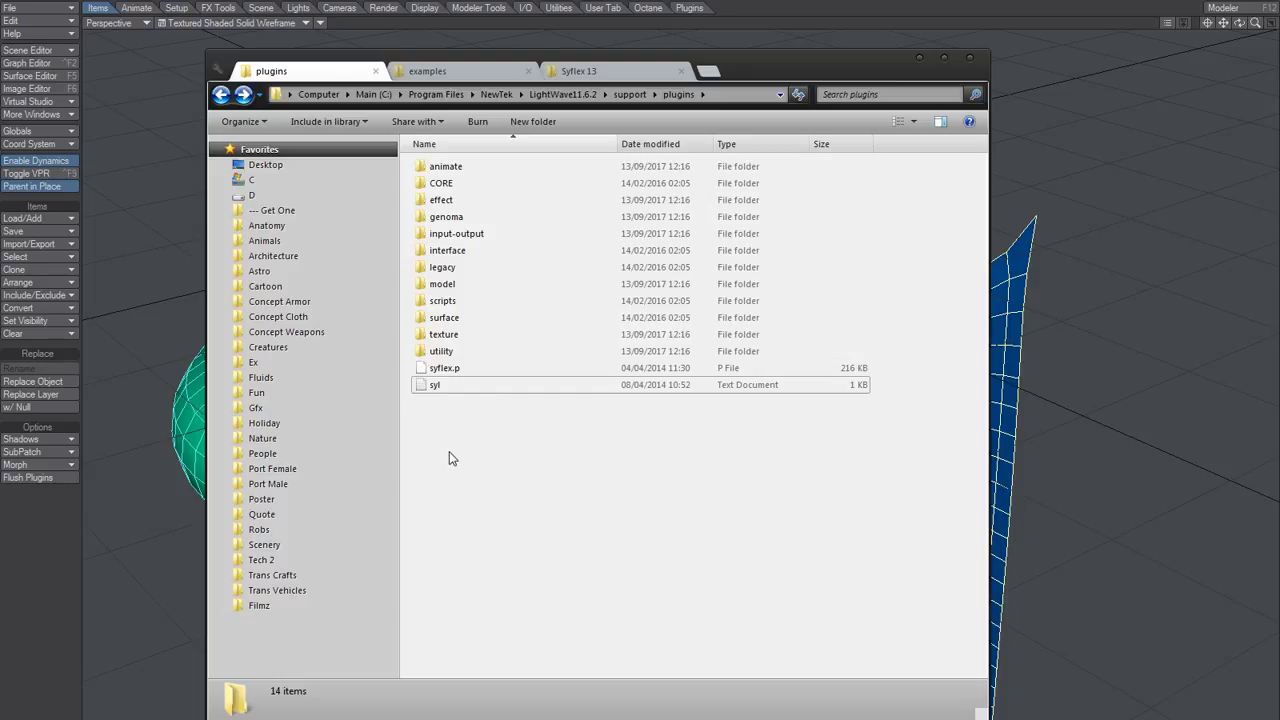
click(450, 372)
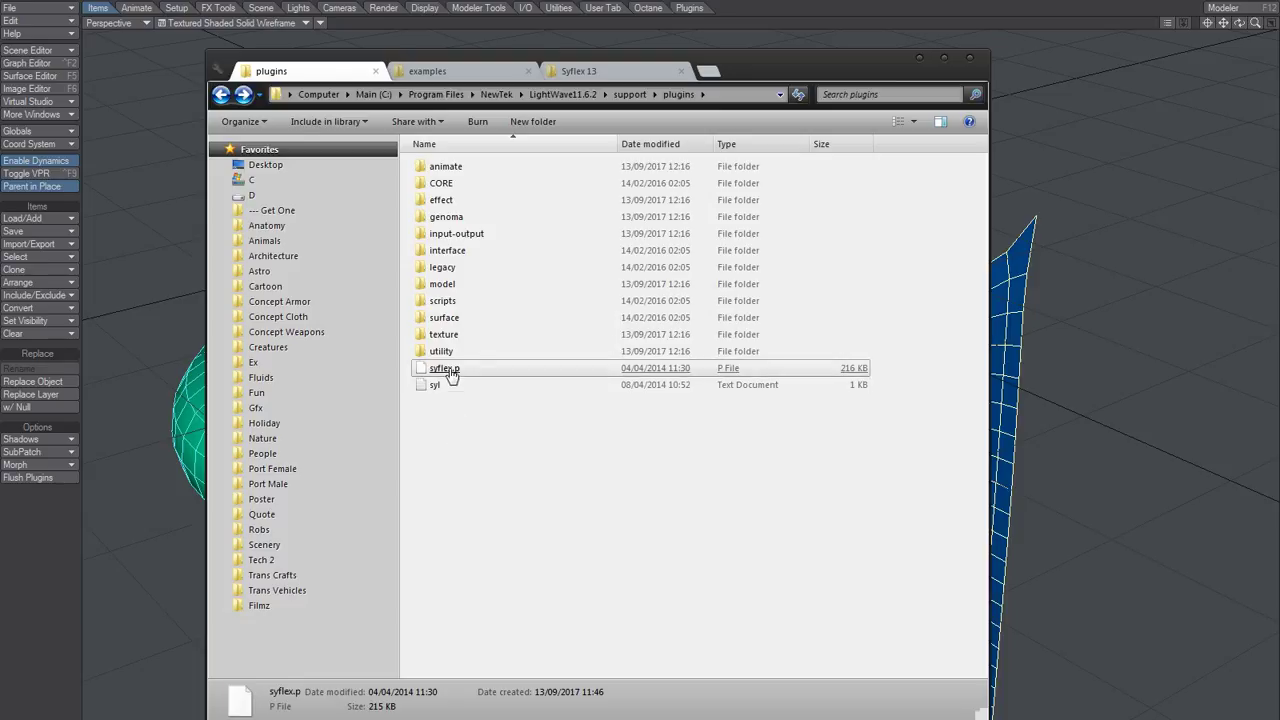
click(750, 94)
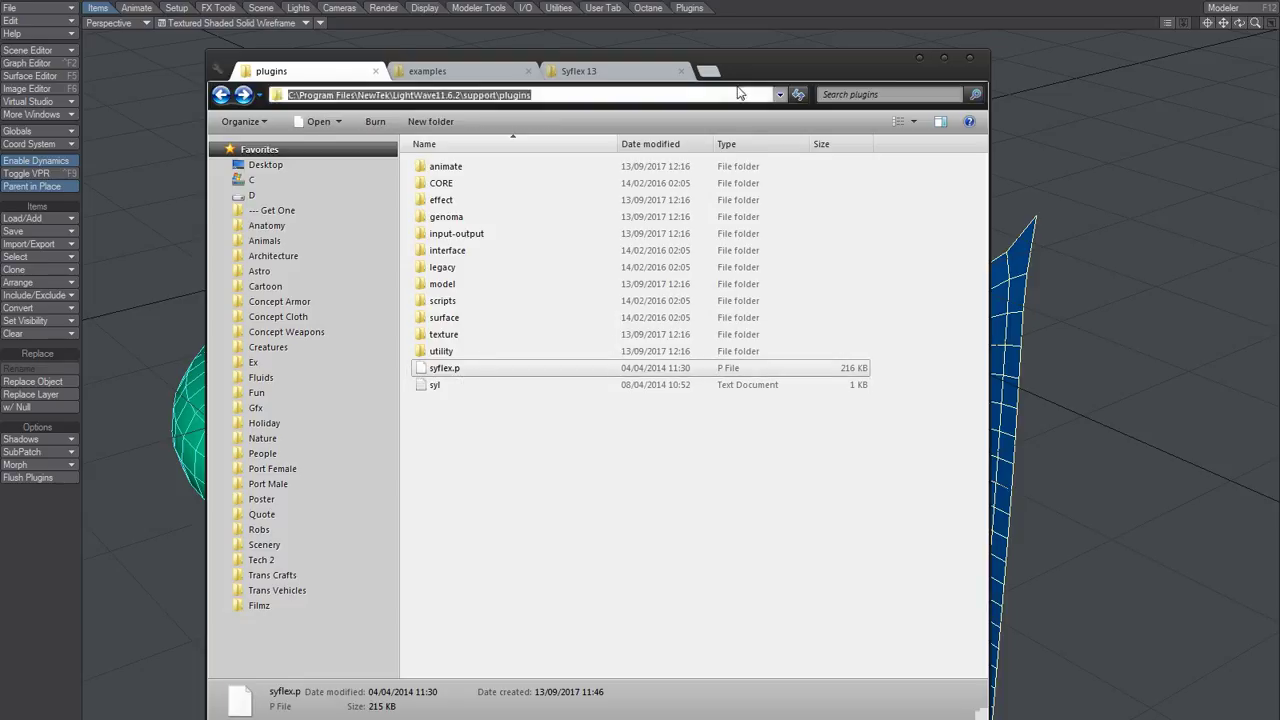
click(485, 462)
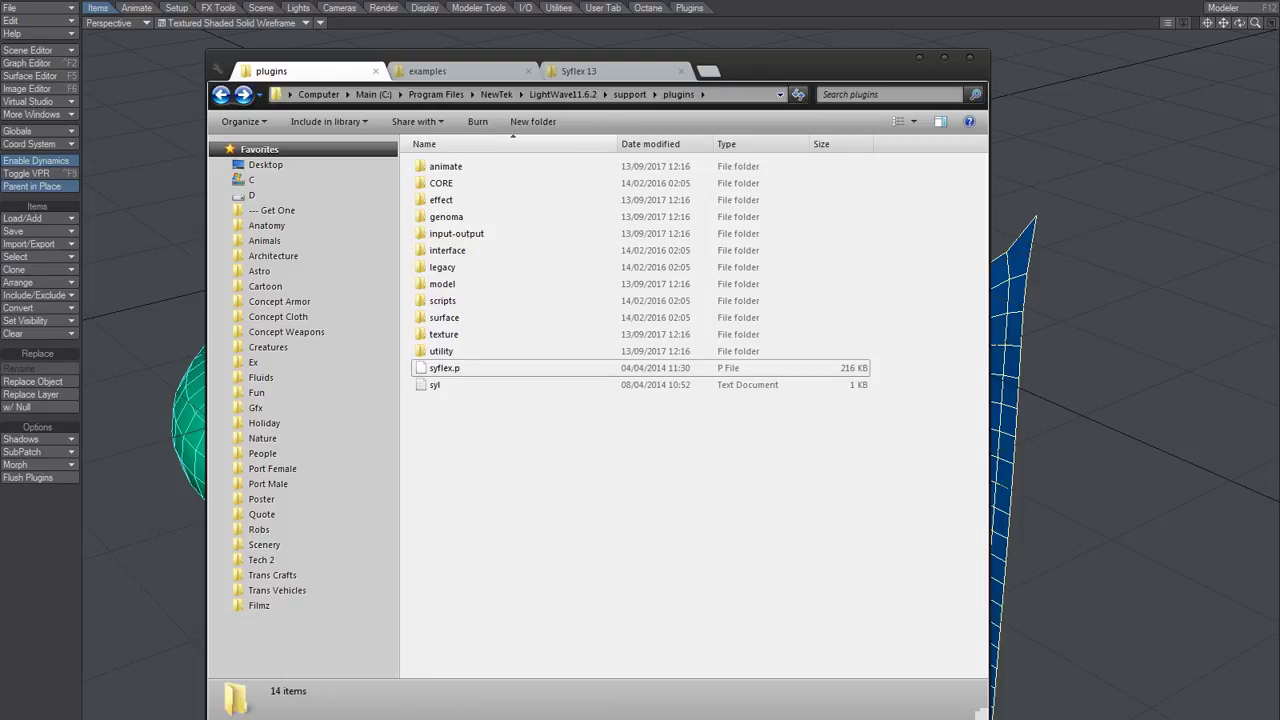
- Open the Syflex readme and highlight the syflex.p location and LightWave licence installation section
key(alt+Tab)
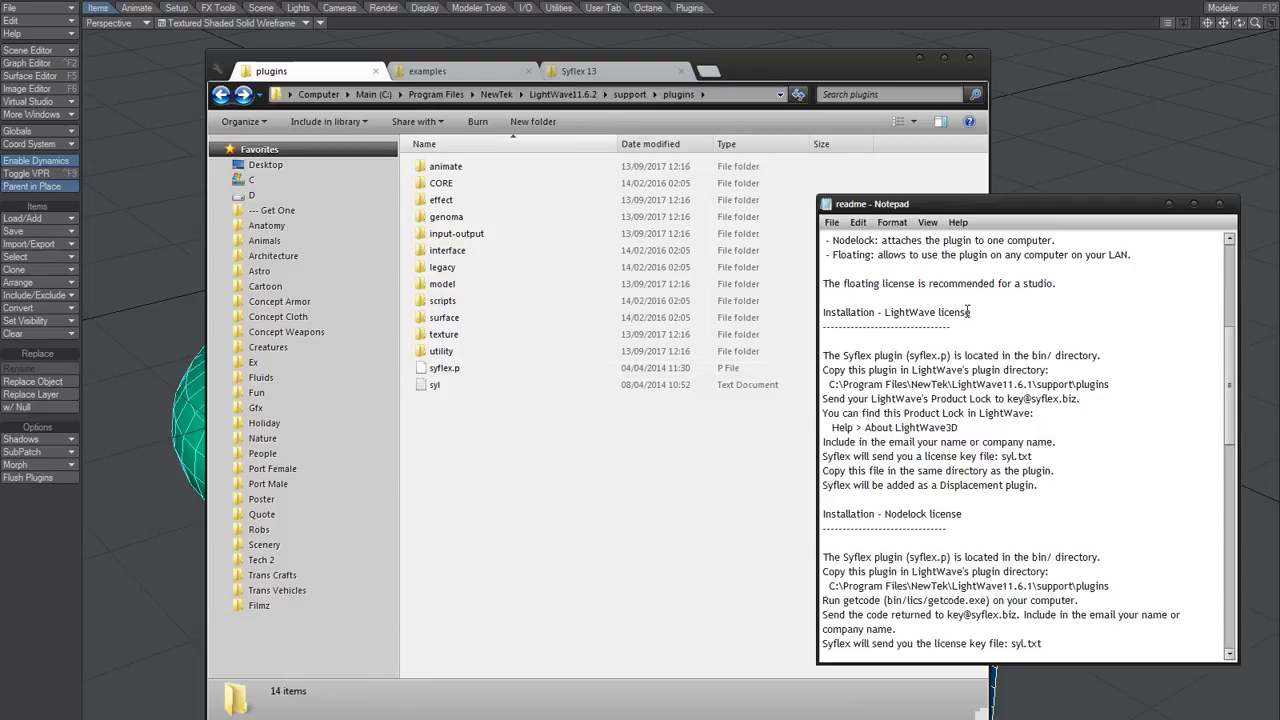
drag(1062, 494, 822, 310)
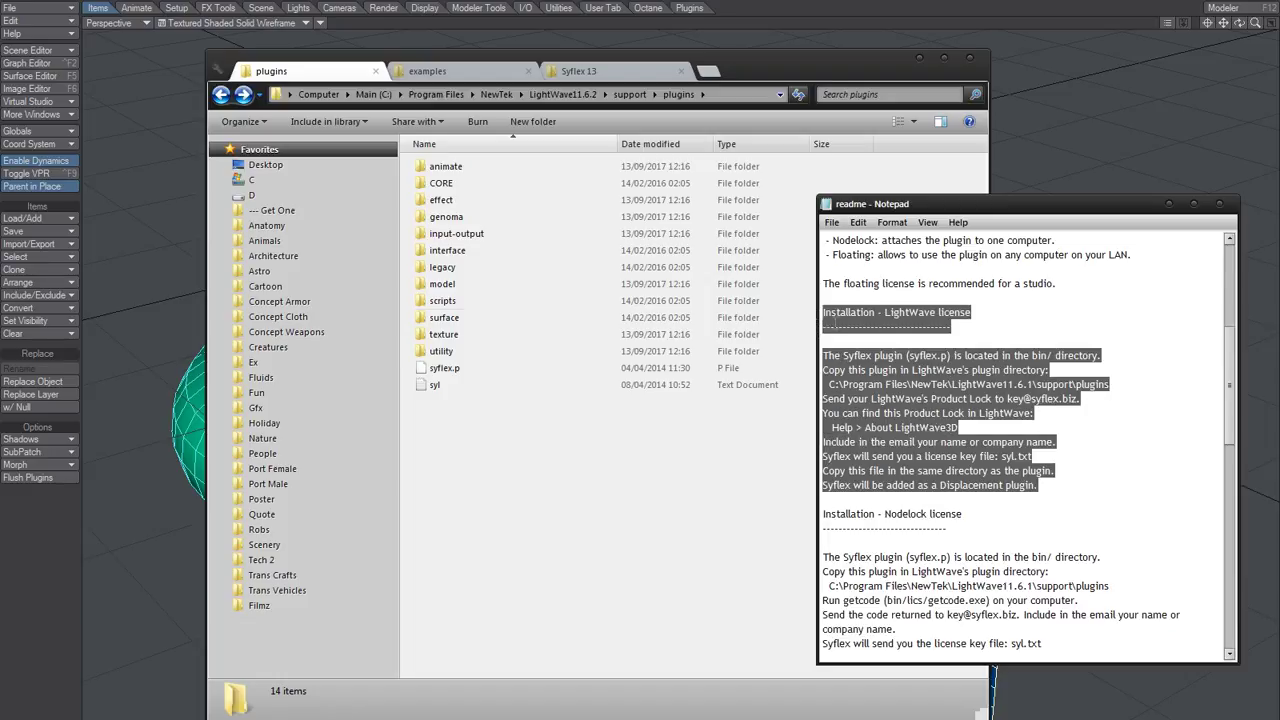
drag(822, 355, 1030, 355)
click(948, 384)
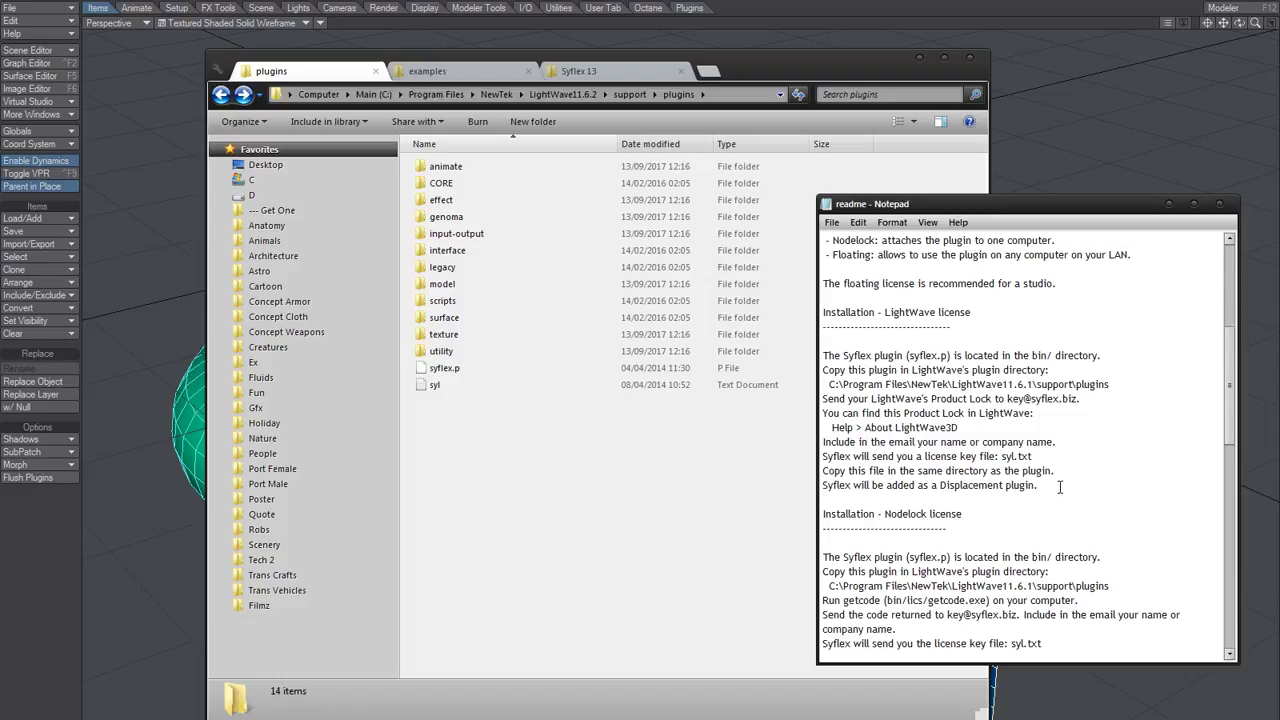
drag(1056, 485, 822, 312)
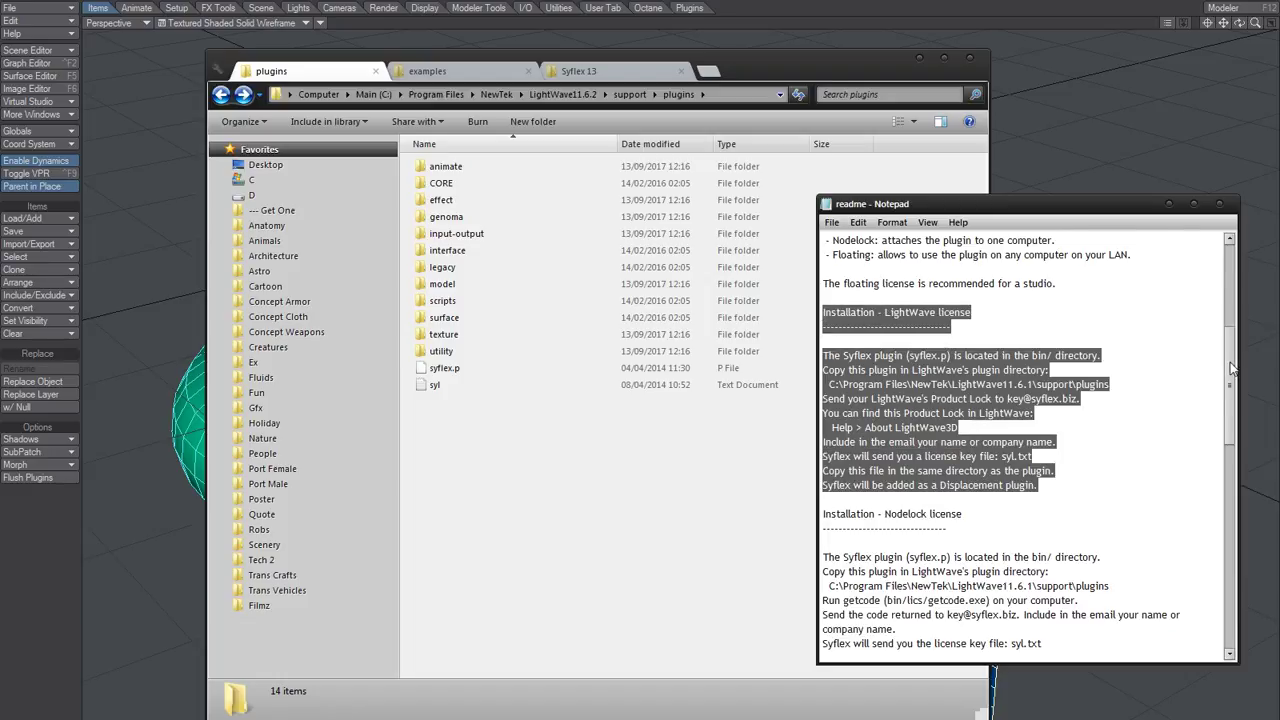
drag(1232, 368, 1230, 348)
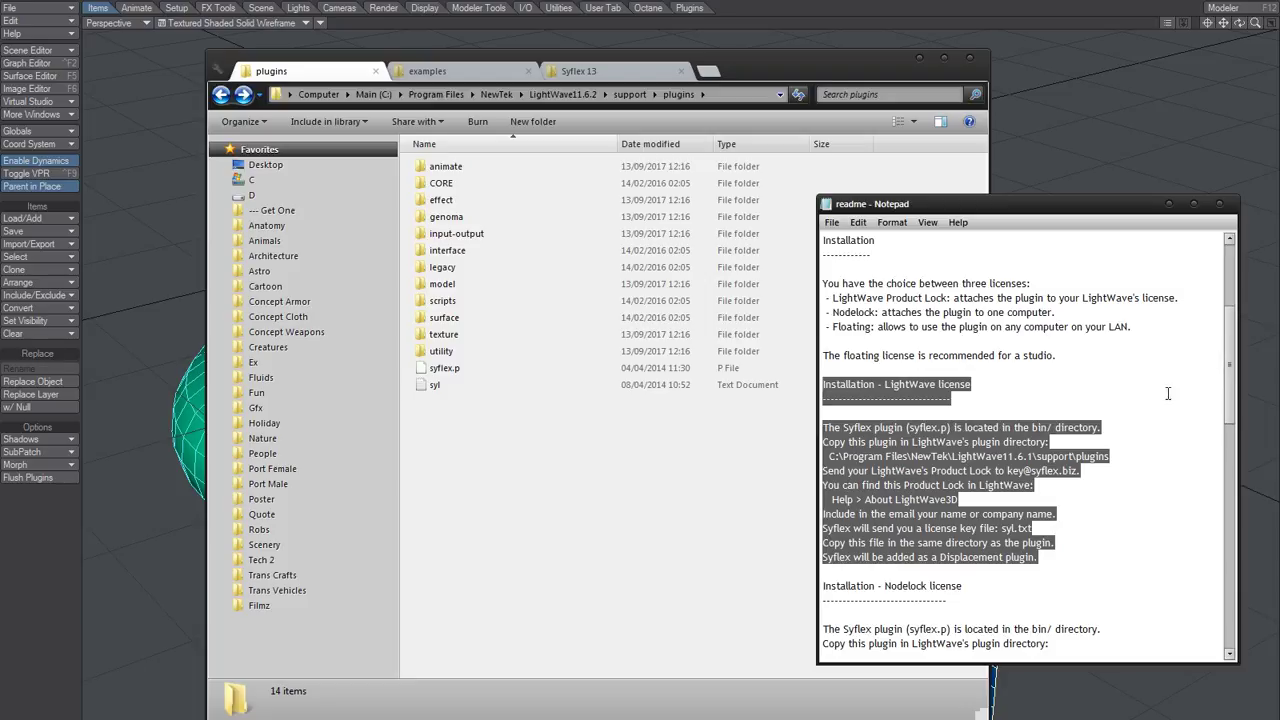
scroll(1142, 396, up, 2)
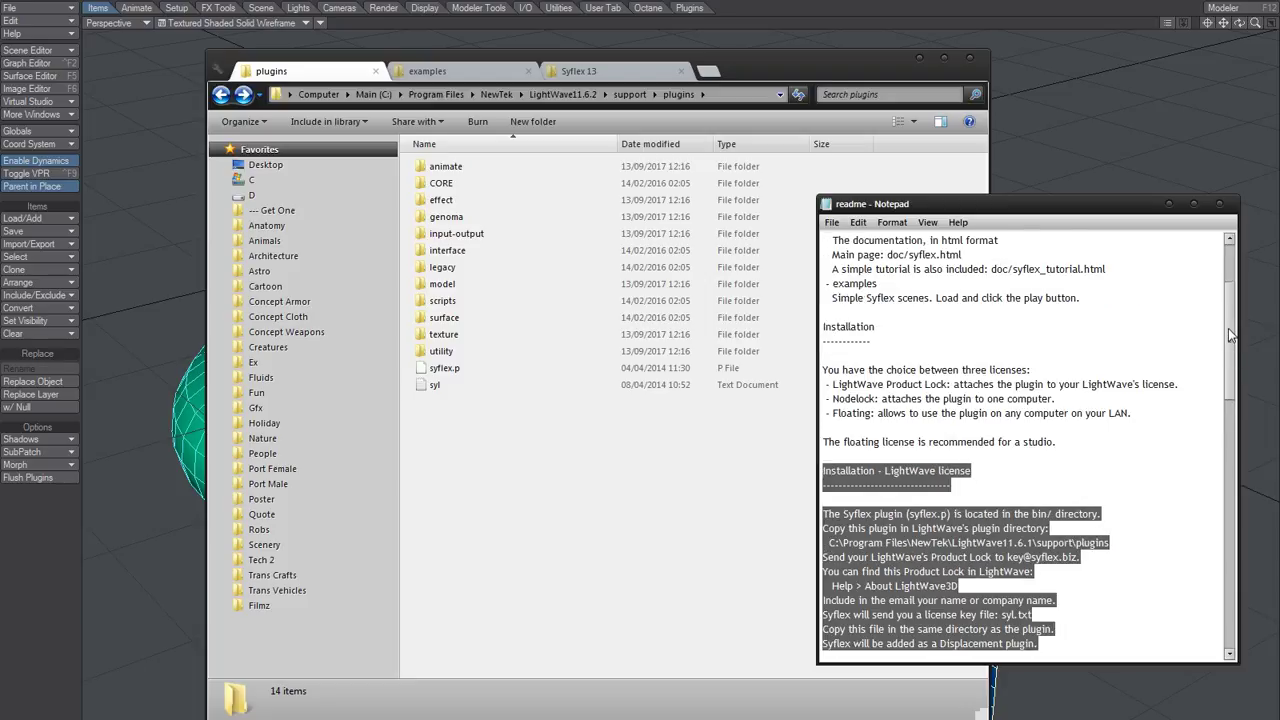
- Highlight the Nodelock and Floating licence options in the readme
click(880, 399)
double_click(880, 399)
drag(876, 419, 824, 416)
click(843, 419)
scroll(1100, 456, down, 3)
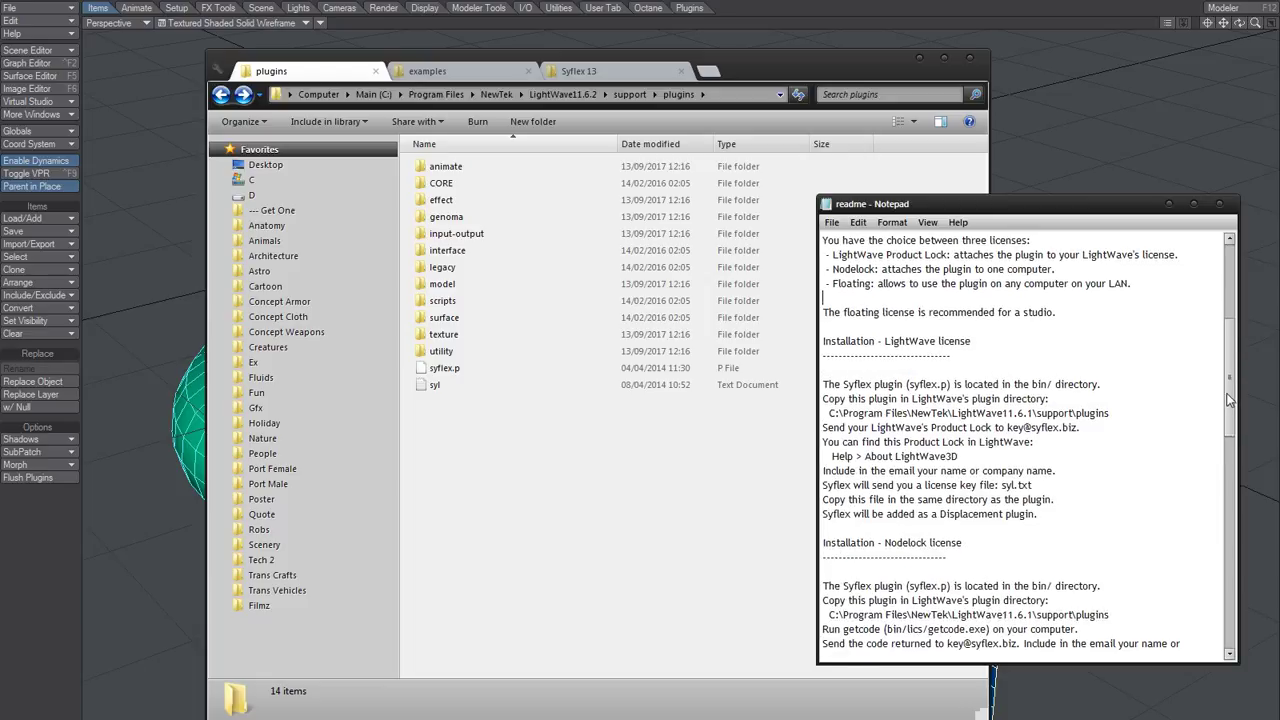
click(1053, 514)
- Highlight the Product Lock e-mail, name requirement and syl.txt key file lines, then return to the folder
drag(930, 423, 1104, 425)
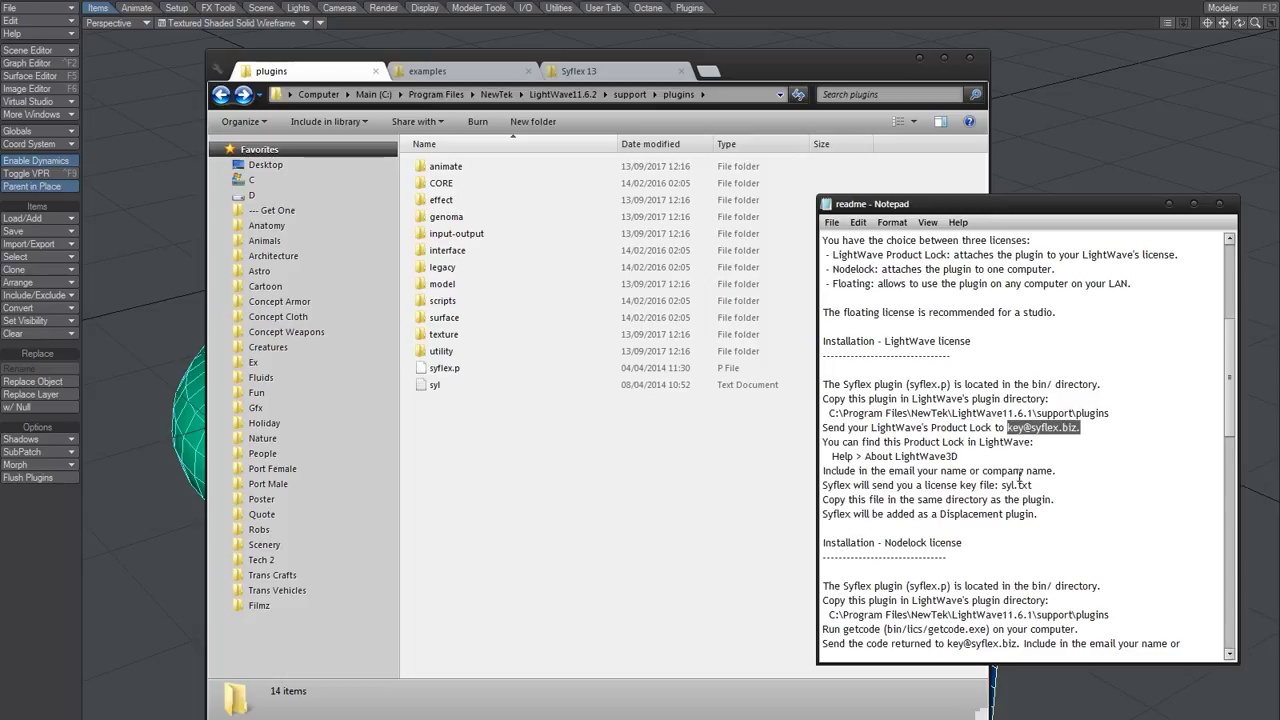
drag(890, 470, 1062, 471)
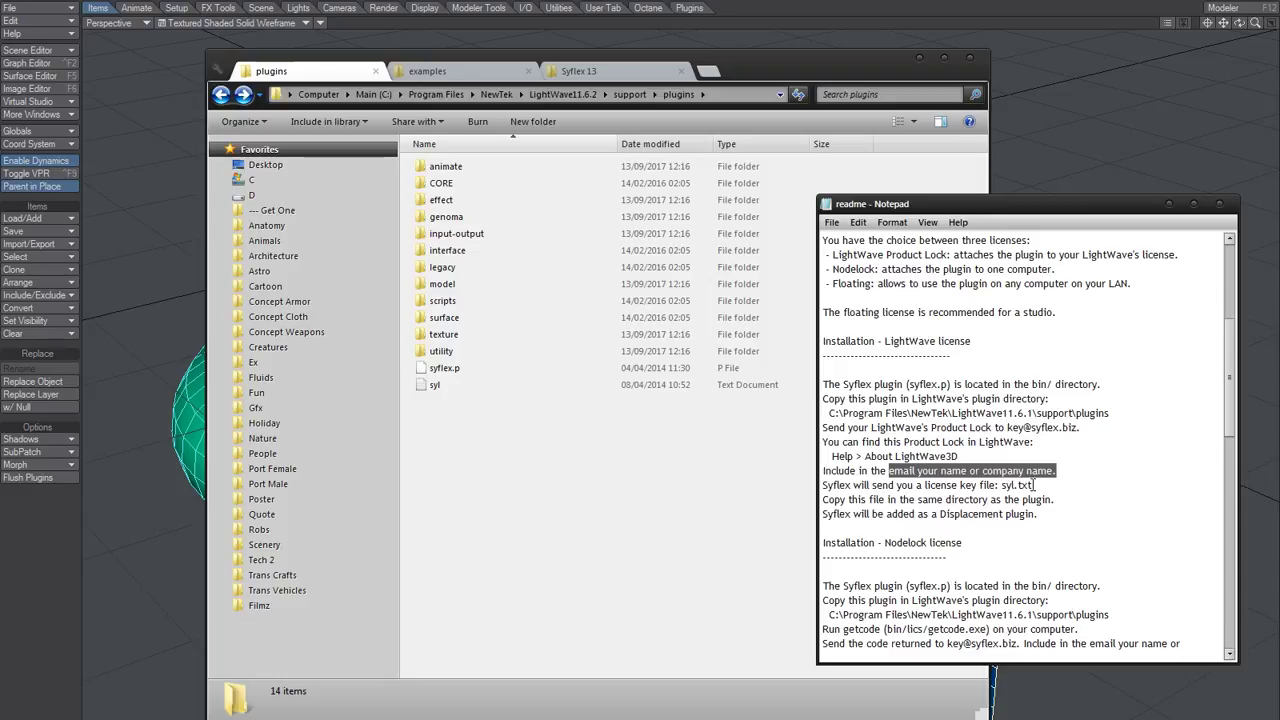
mouse_move(1003, 485)
mouse_down()
mouse_move(1056, 470)
mouse_move(1000, 486)
mouse_up()
click(1053, 478)
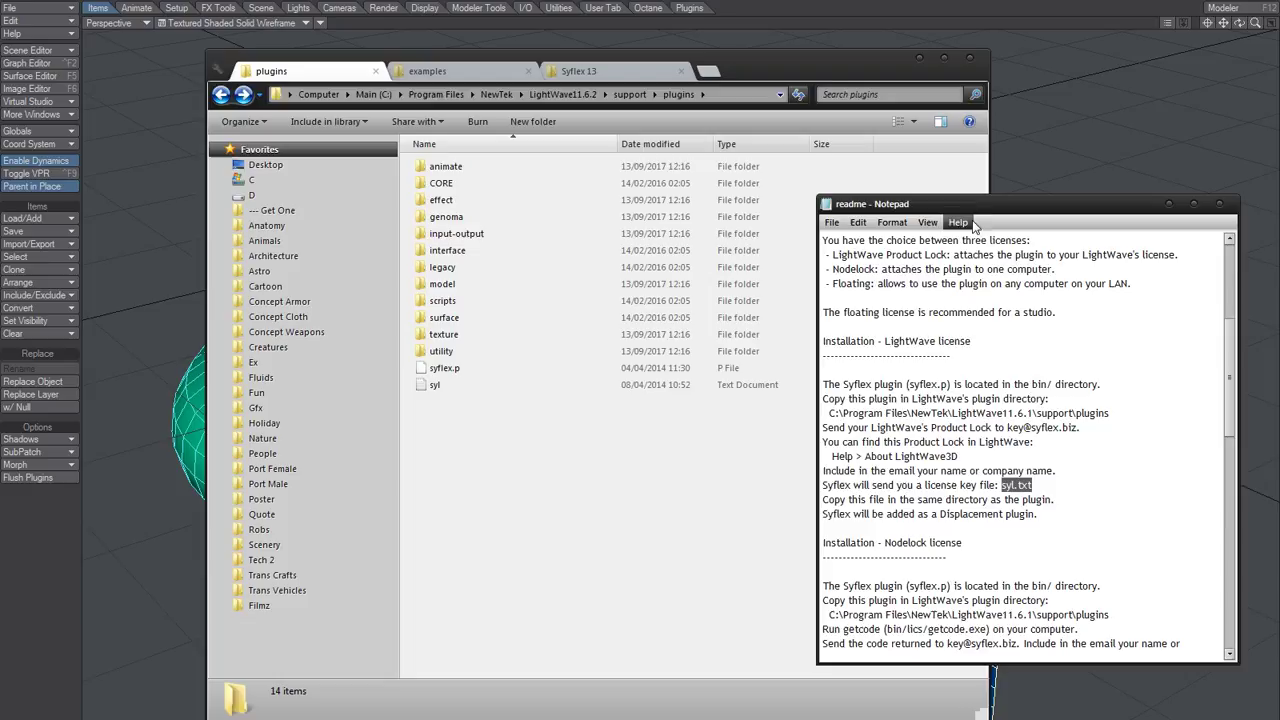
click(620, 492)
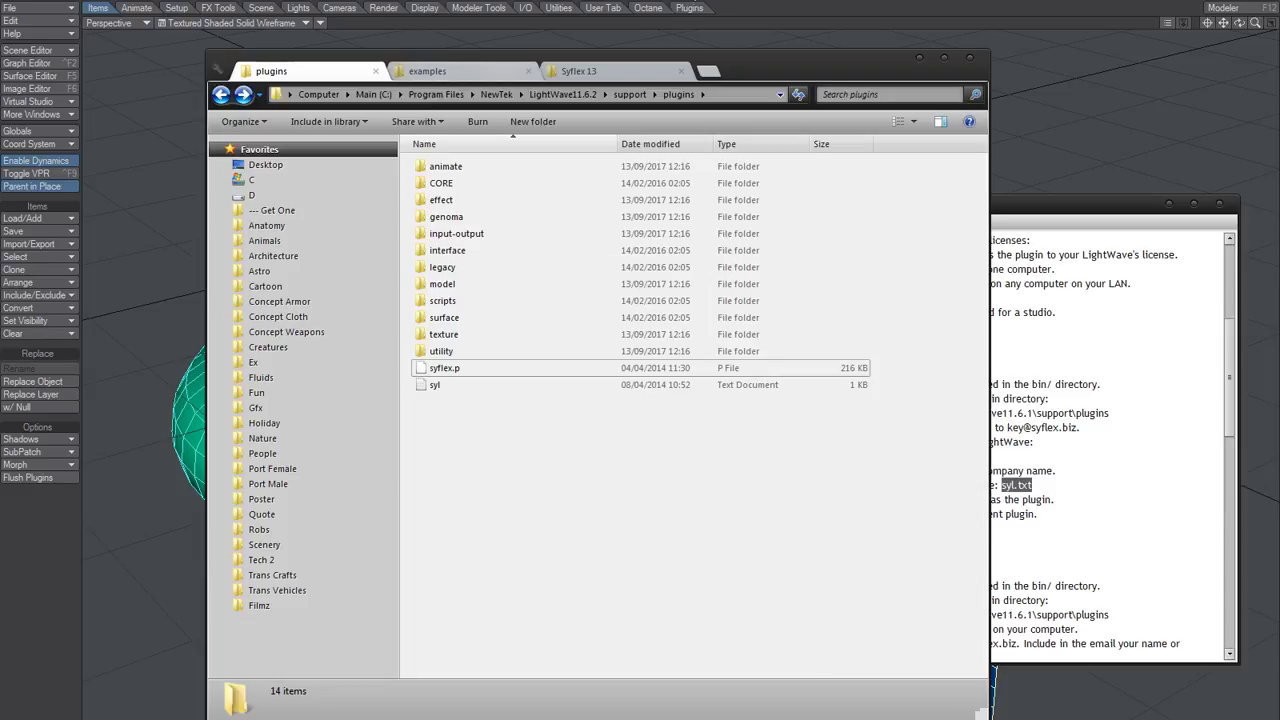
- Back in Layout, open and close Edit Plug-ins and Configure Menus without adding anything
click(727, 3)
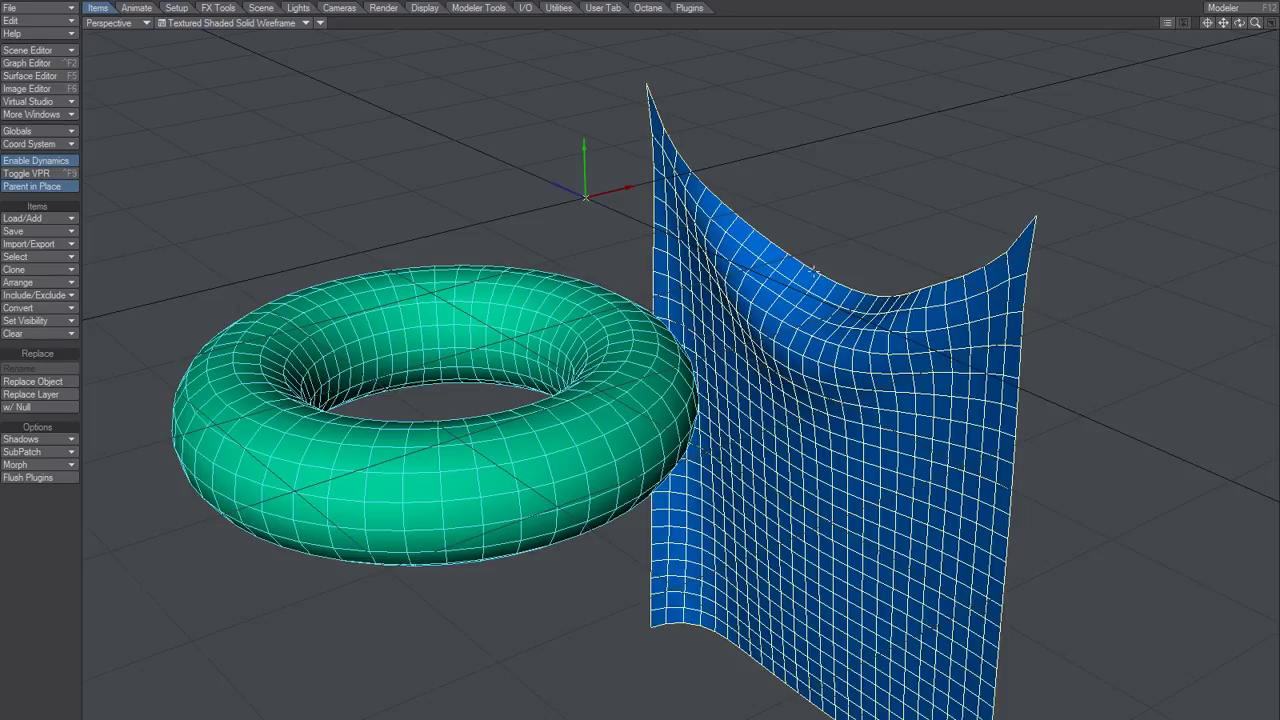
key(alt+F11)
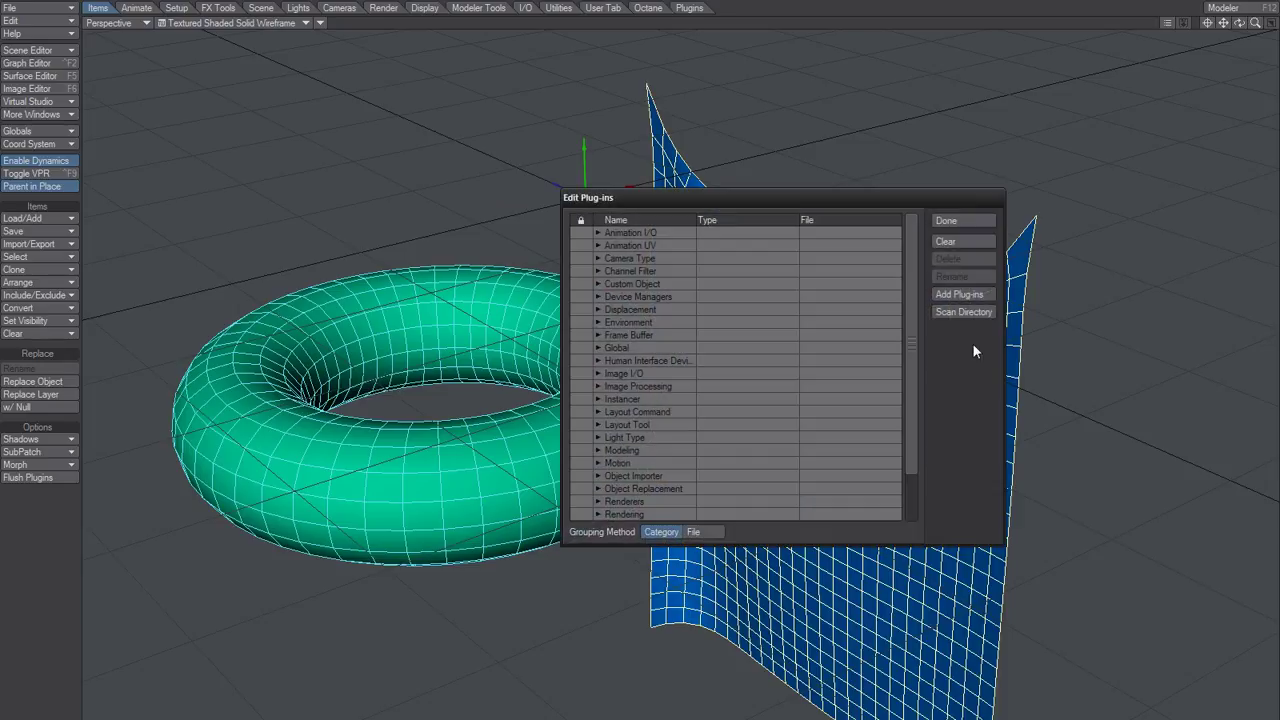
click(959, 294)
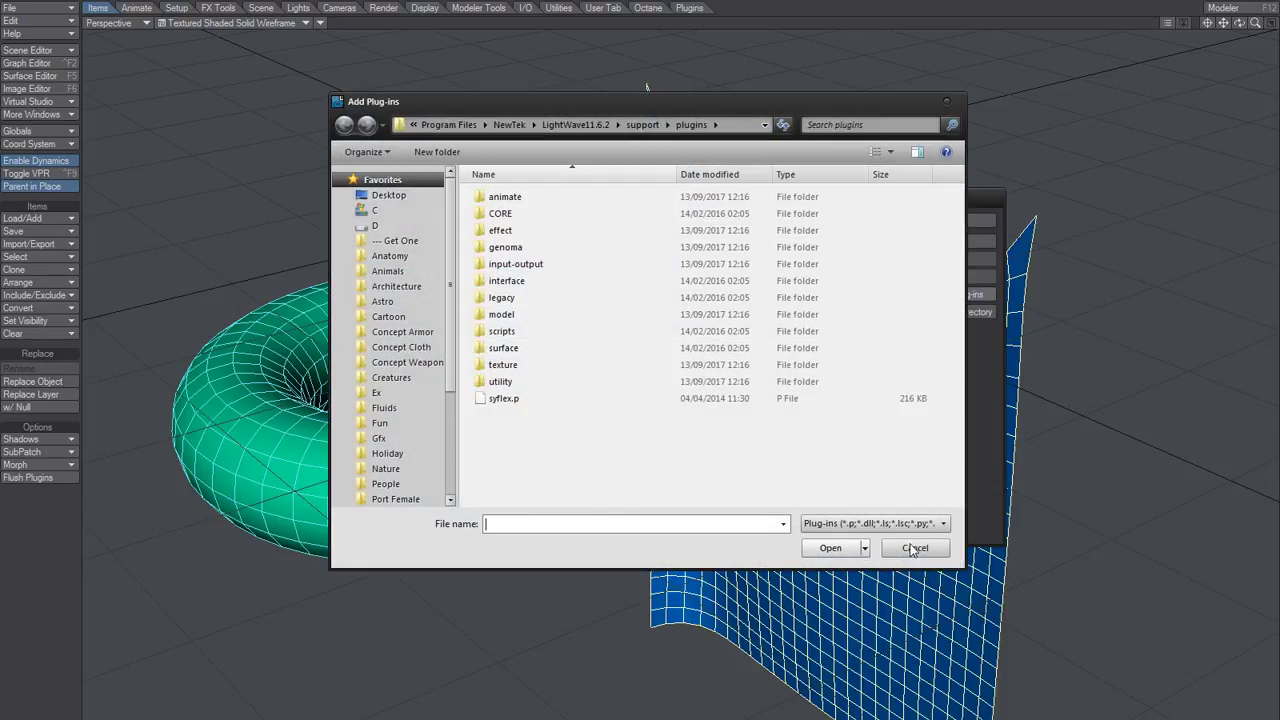
click(907, 541)
click(986, 221)
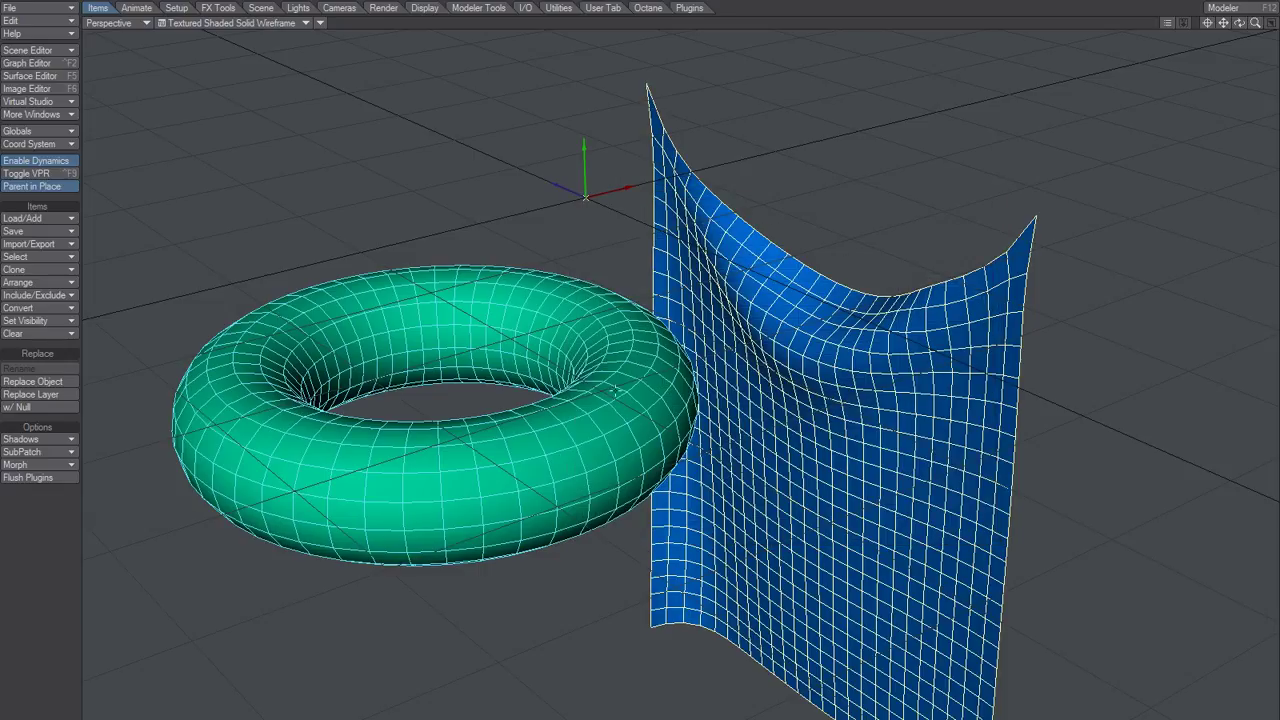
key(alt+F10)
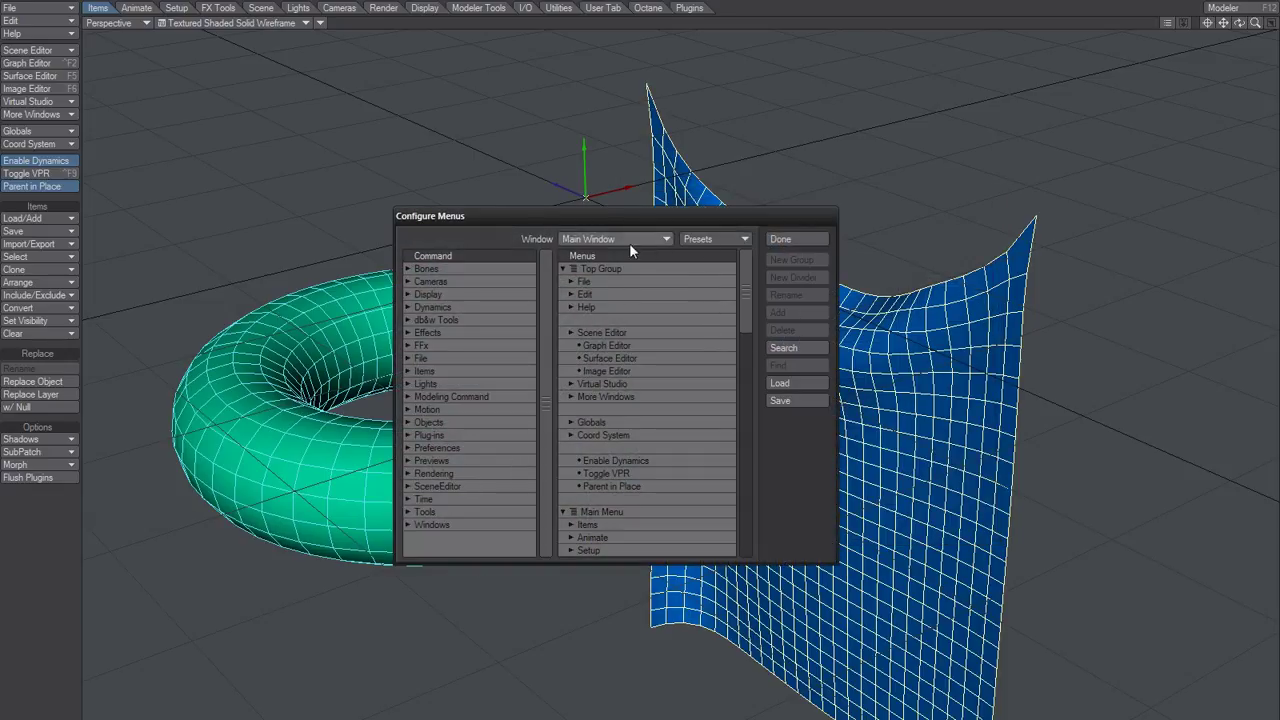
click(797, 240)
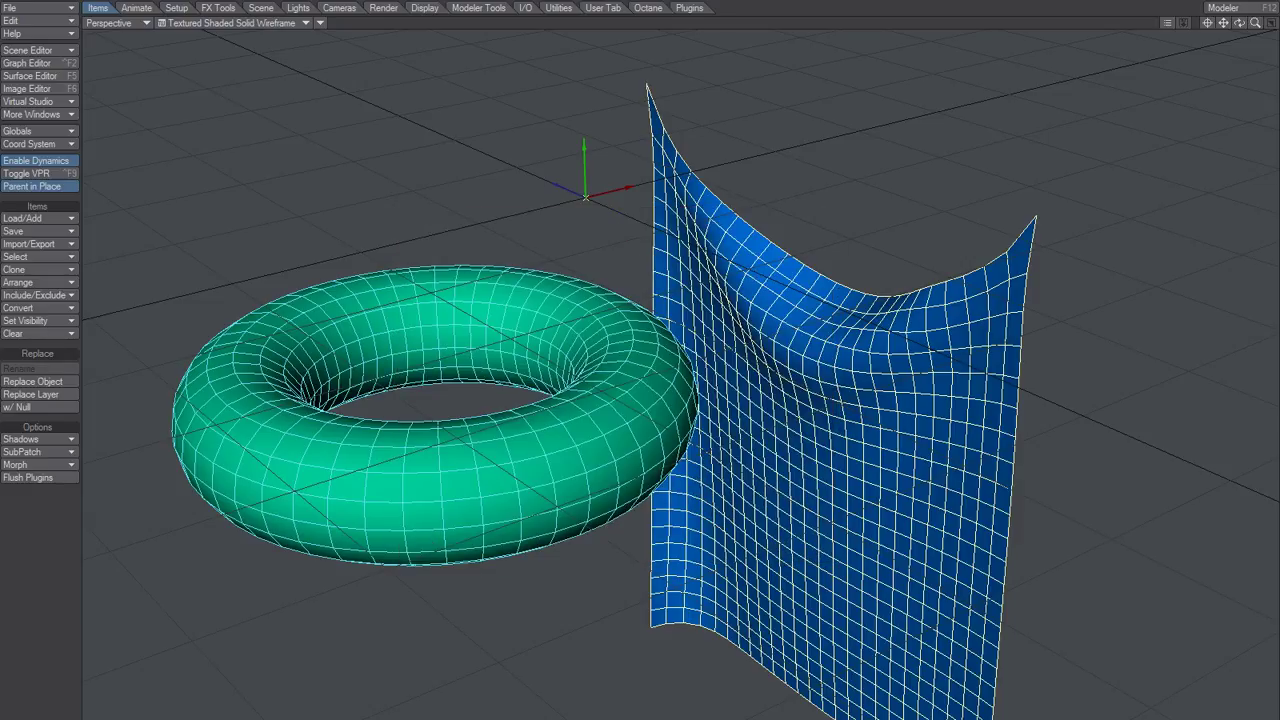
key(p)
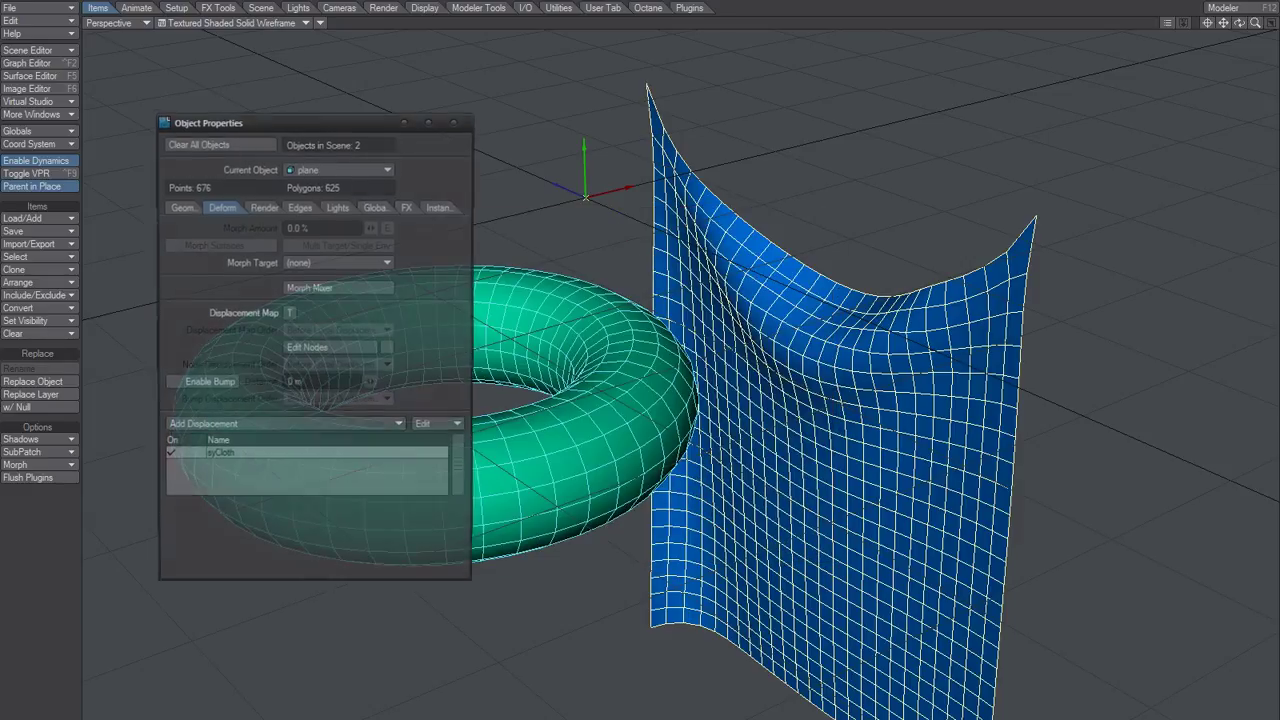
click(232, 207)
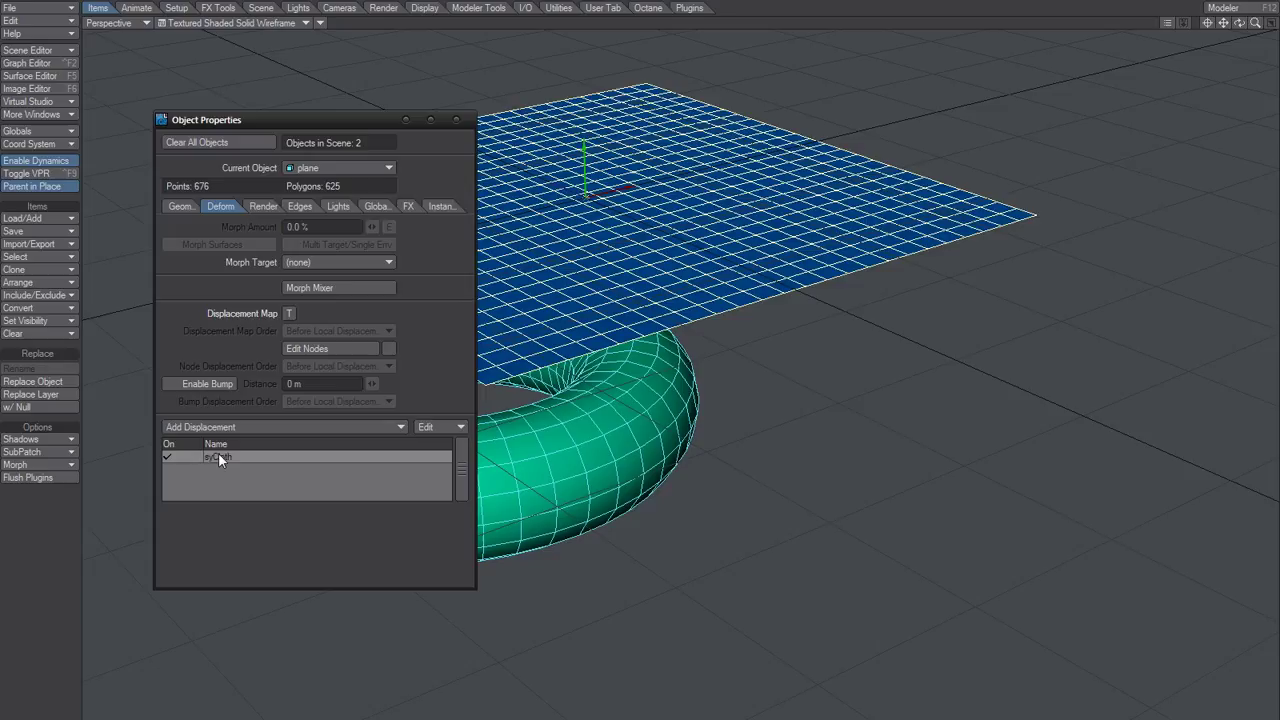
click(235, 428)
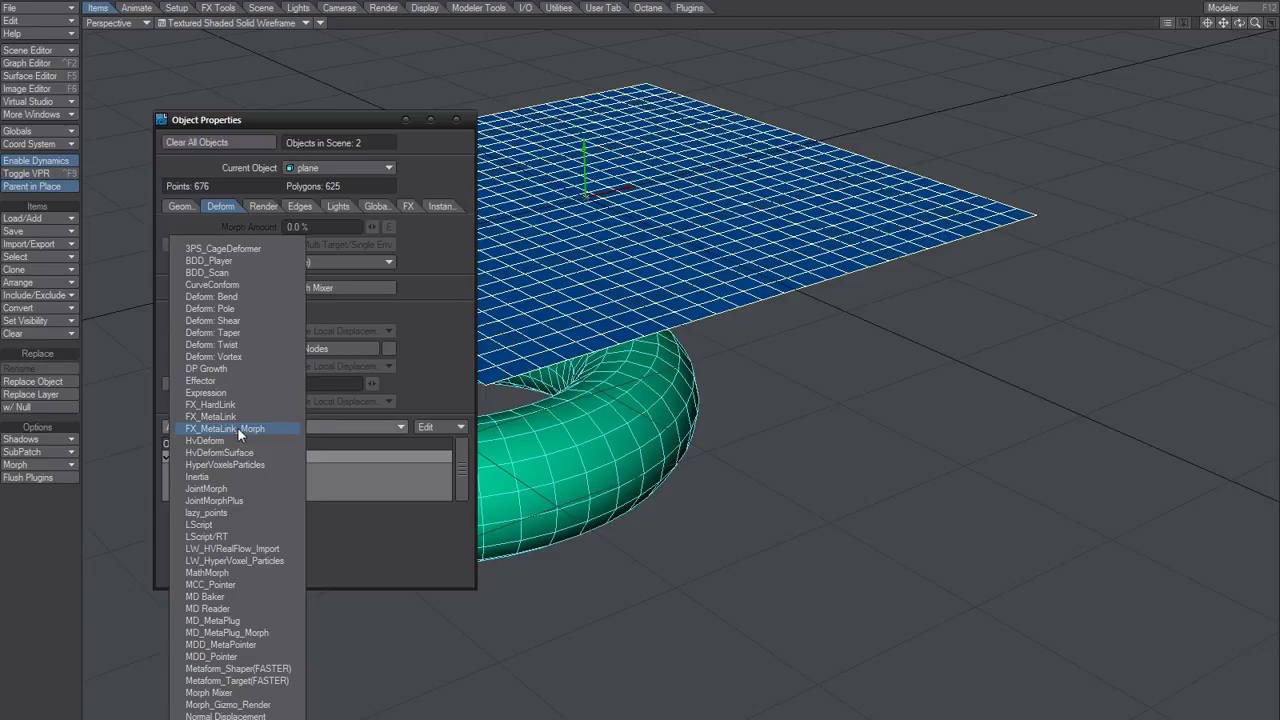
click(398, 441)
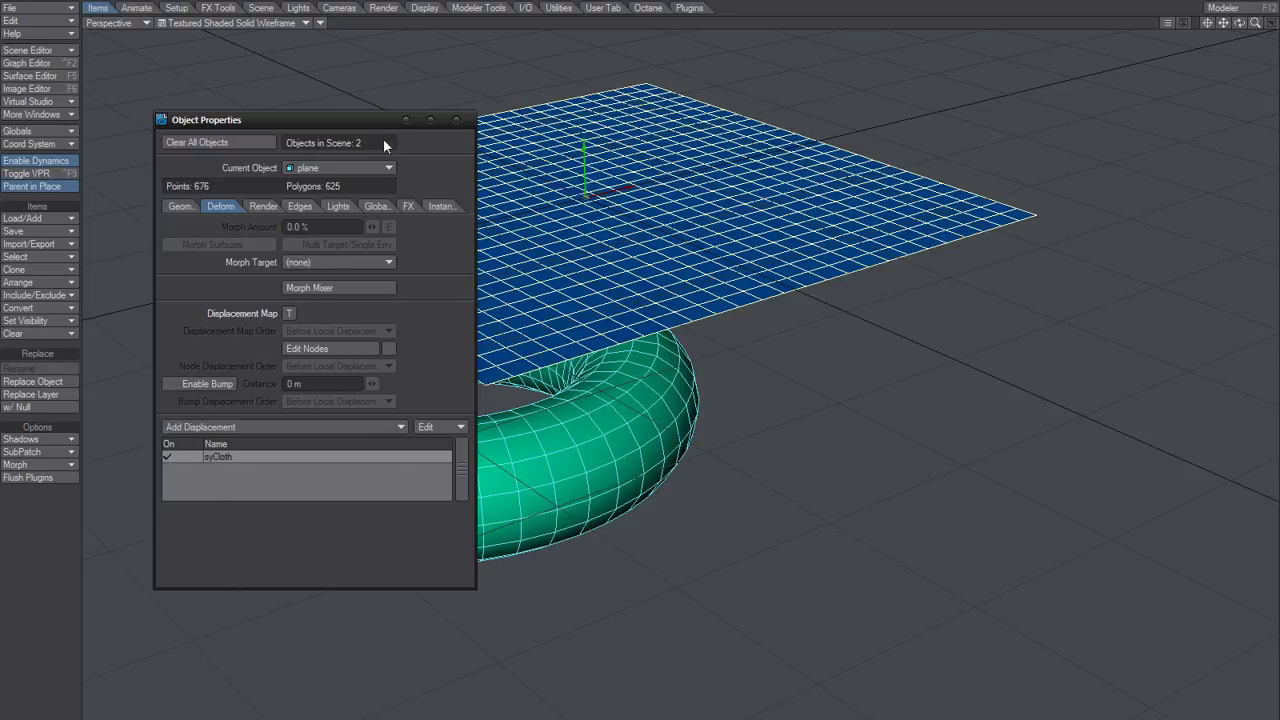
drag(357, 121, 342, 83)
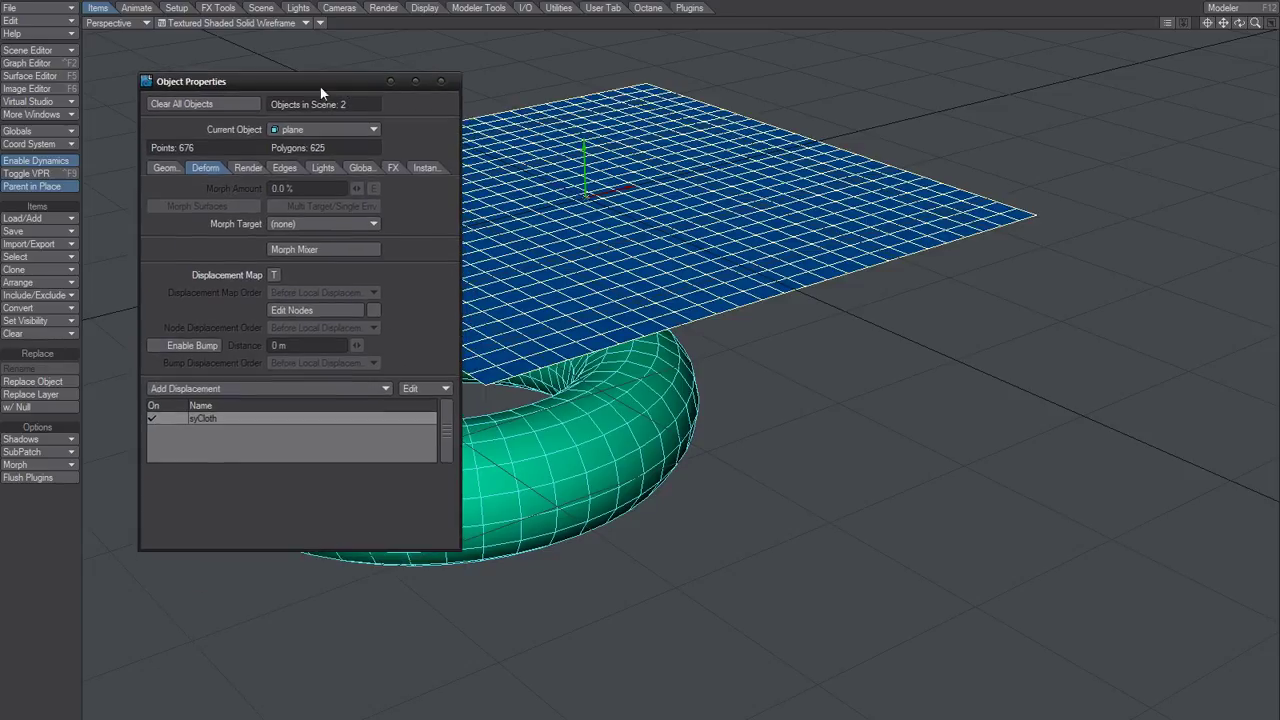
- Open the syCloth displacement's properties and inspect its mass and stiffness property force
right_click(235, 415)
click(240, 425)
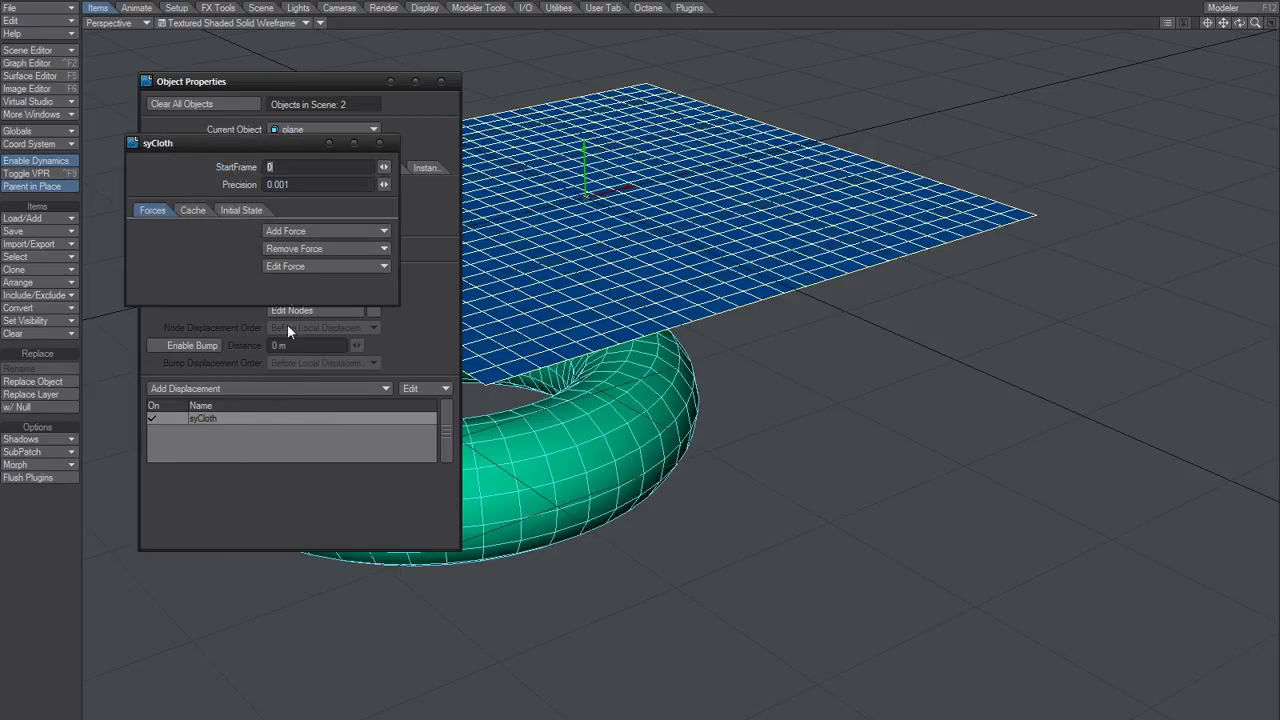
click(289, 266)
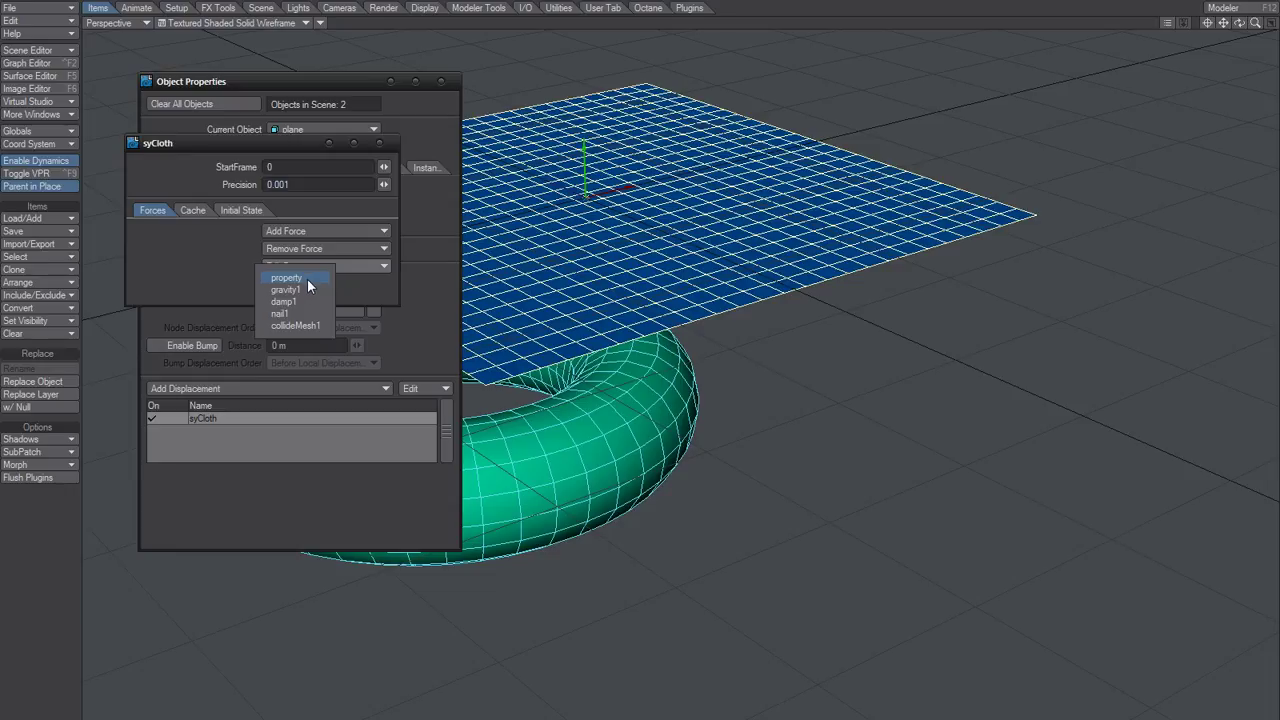
click(307, 278)
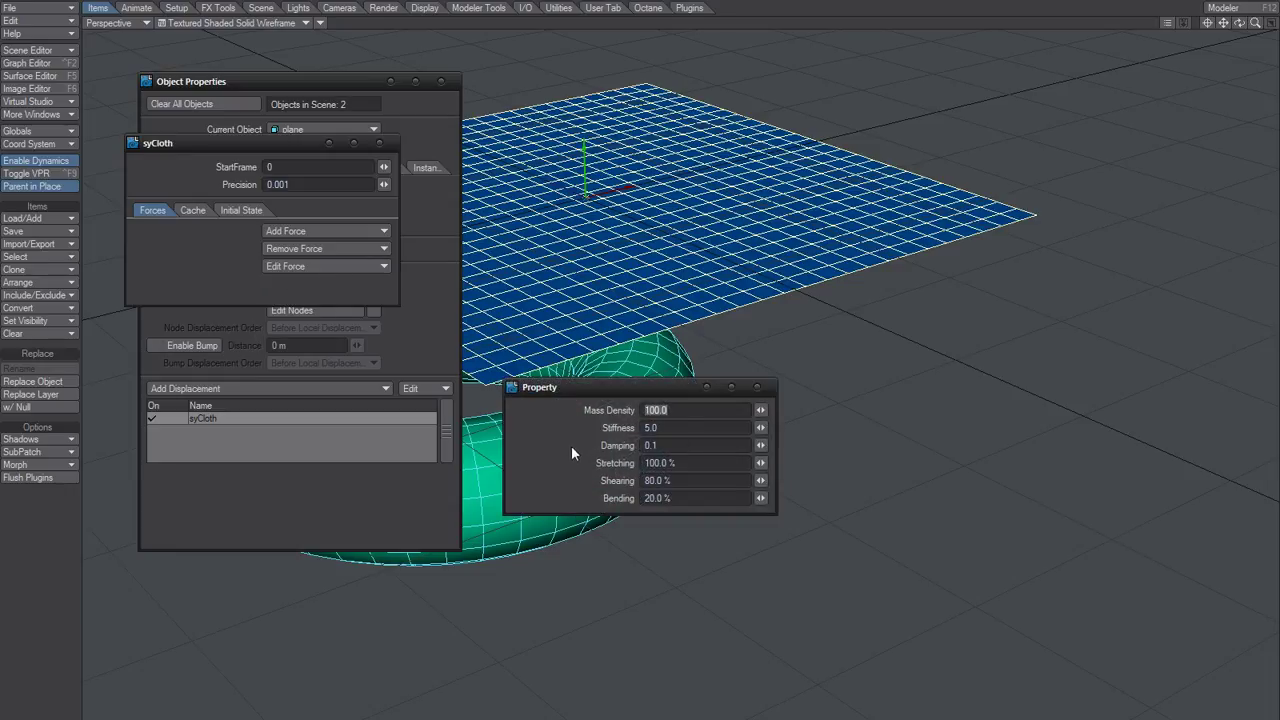
click(757, 387)
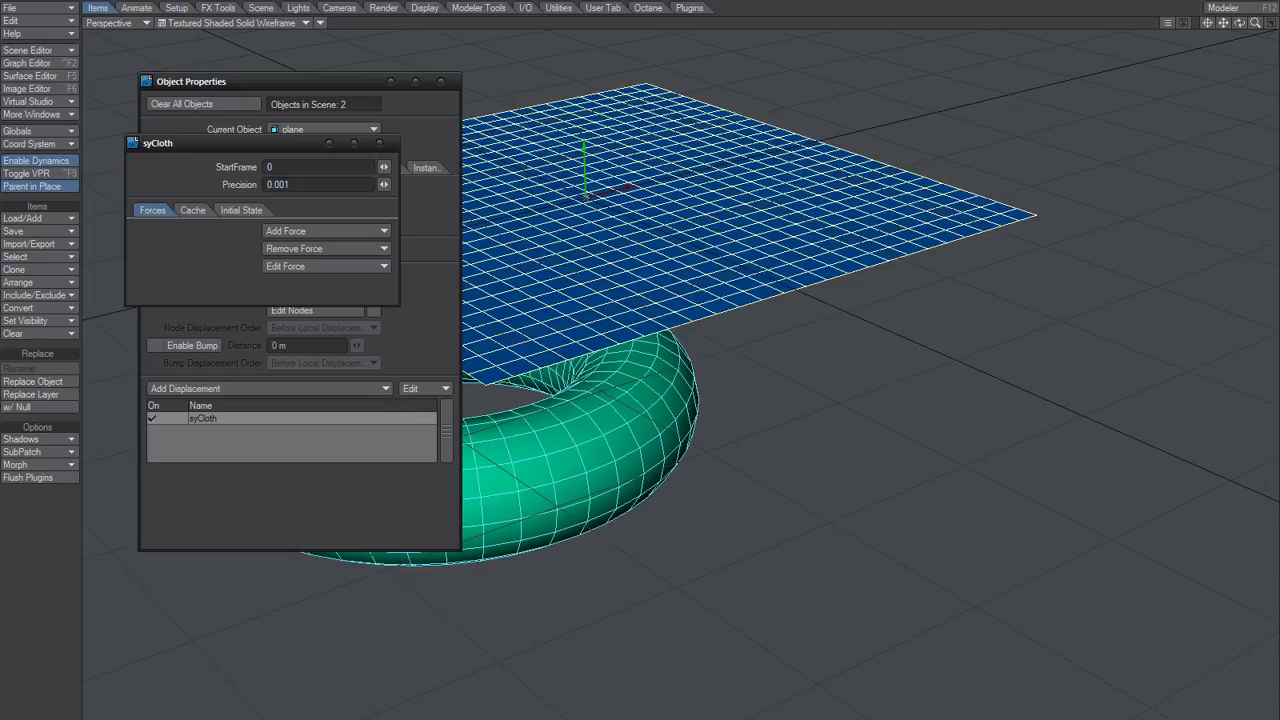
- Set the collideMesh1 force's collision Object to the torus and close its panel
click(301, 232)
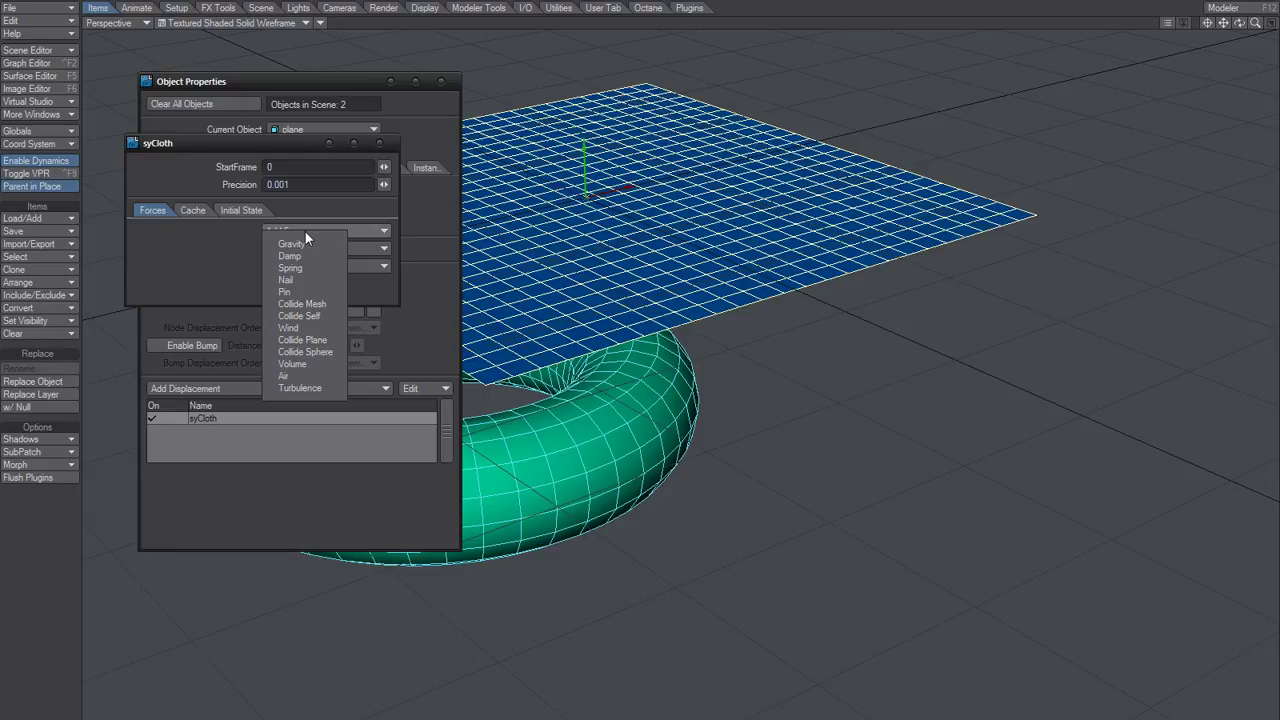
click(382, 285)
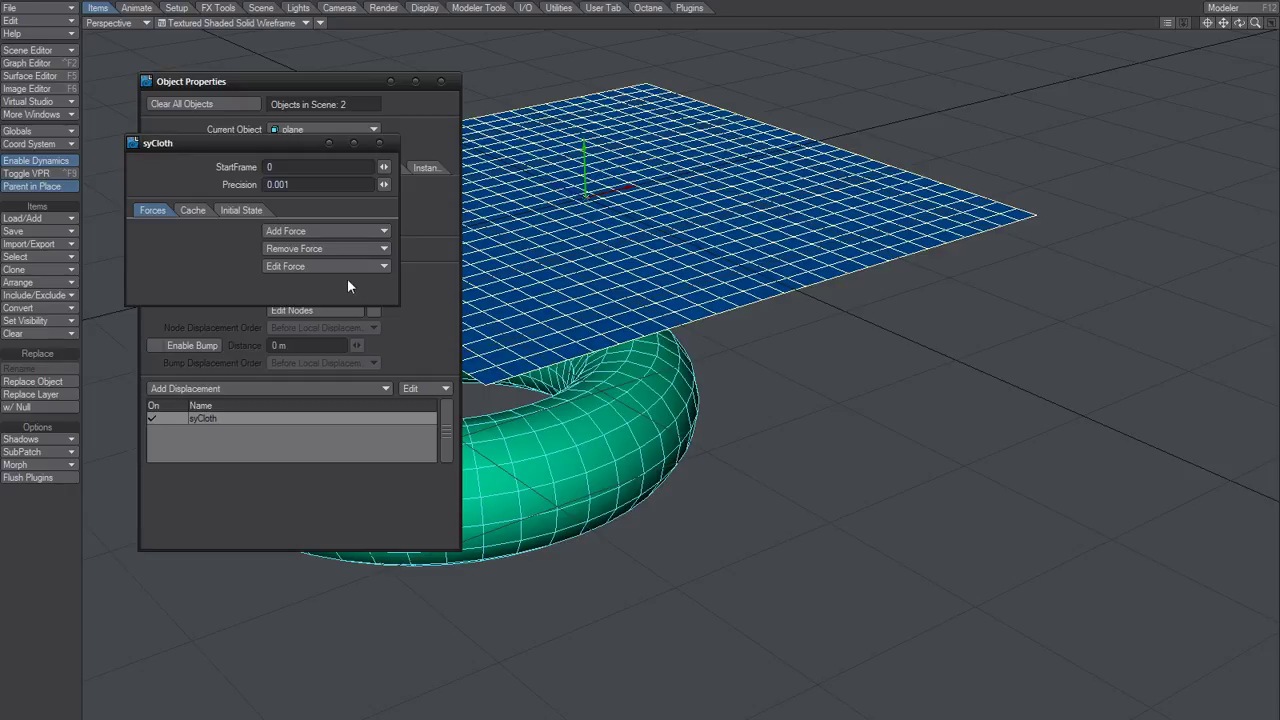
click(325, 266)
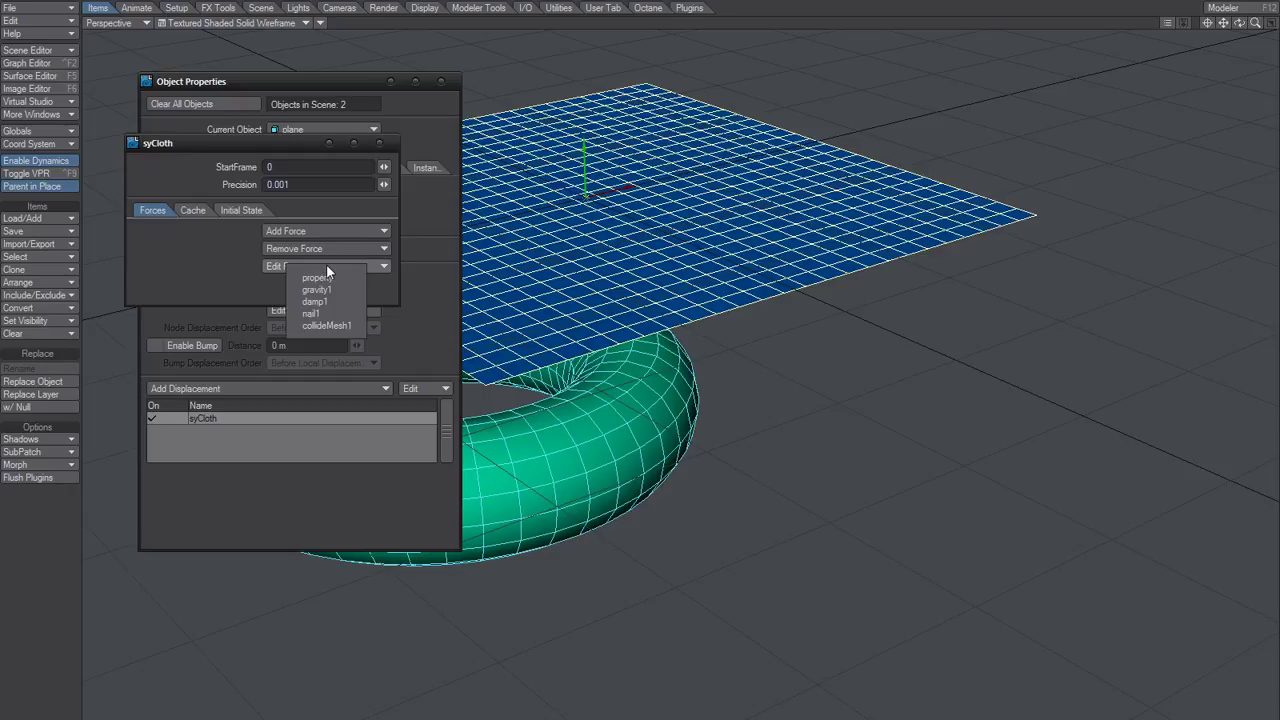
click(329, 327)
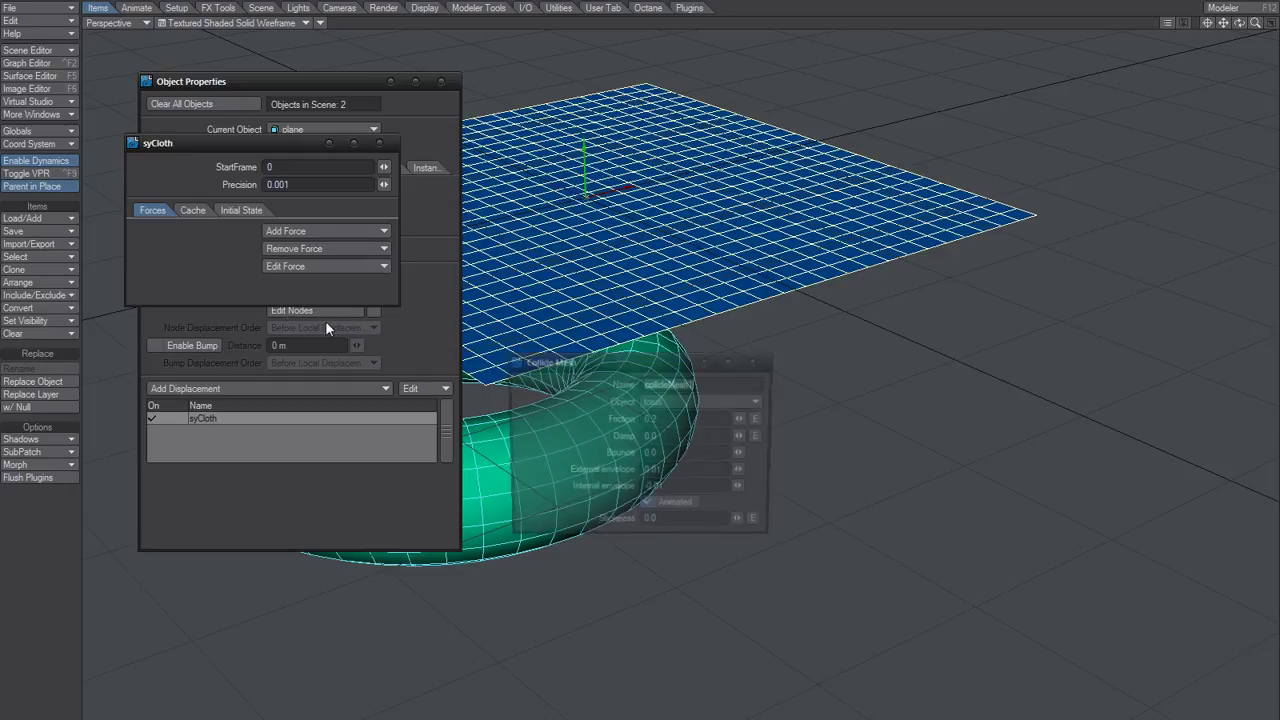
click(673, 401)
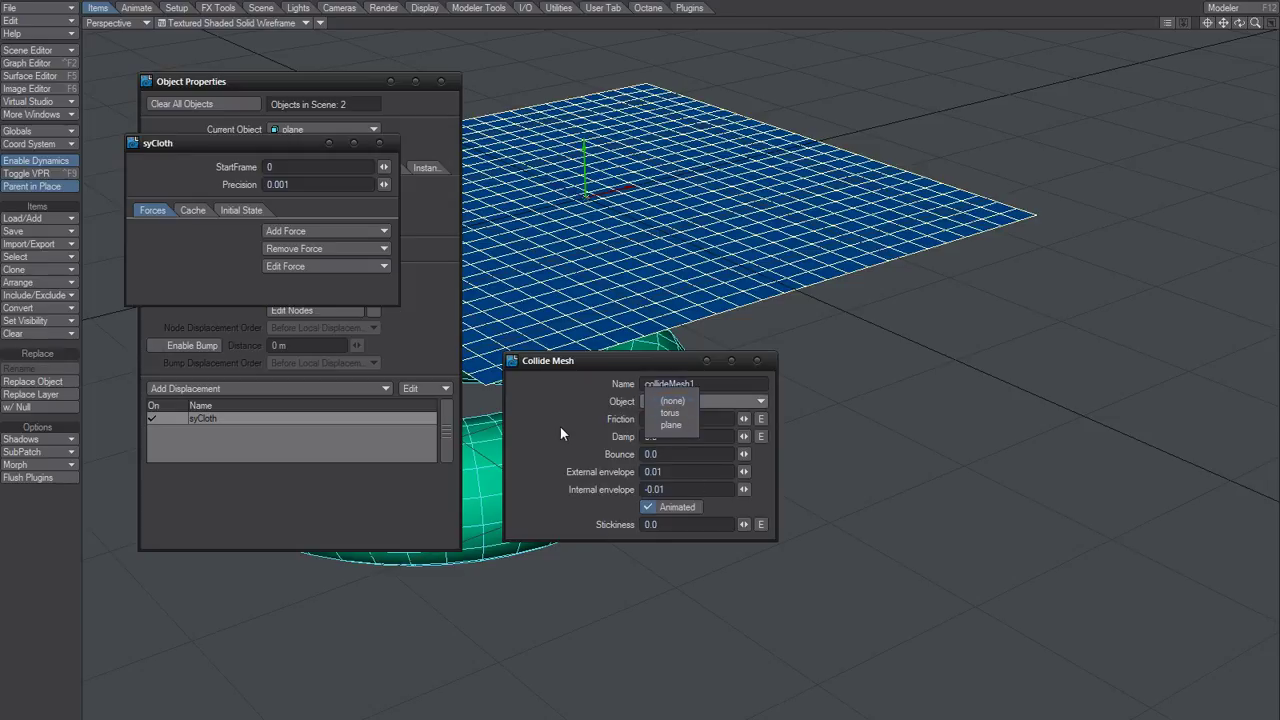
click(670, 412)
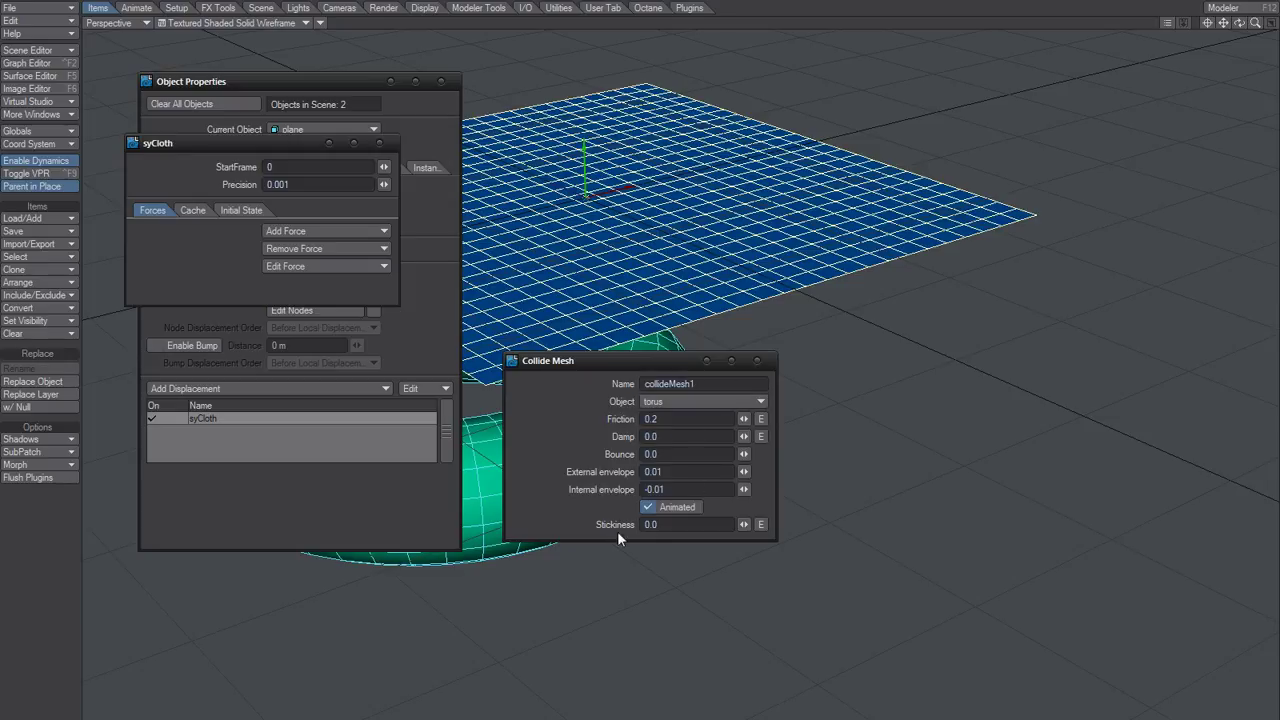
click(757, 361)
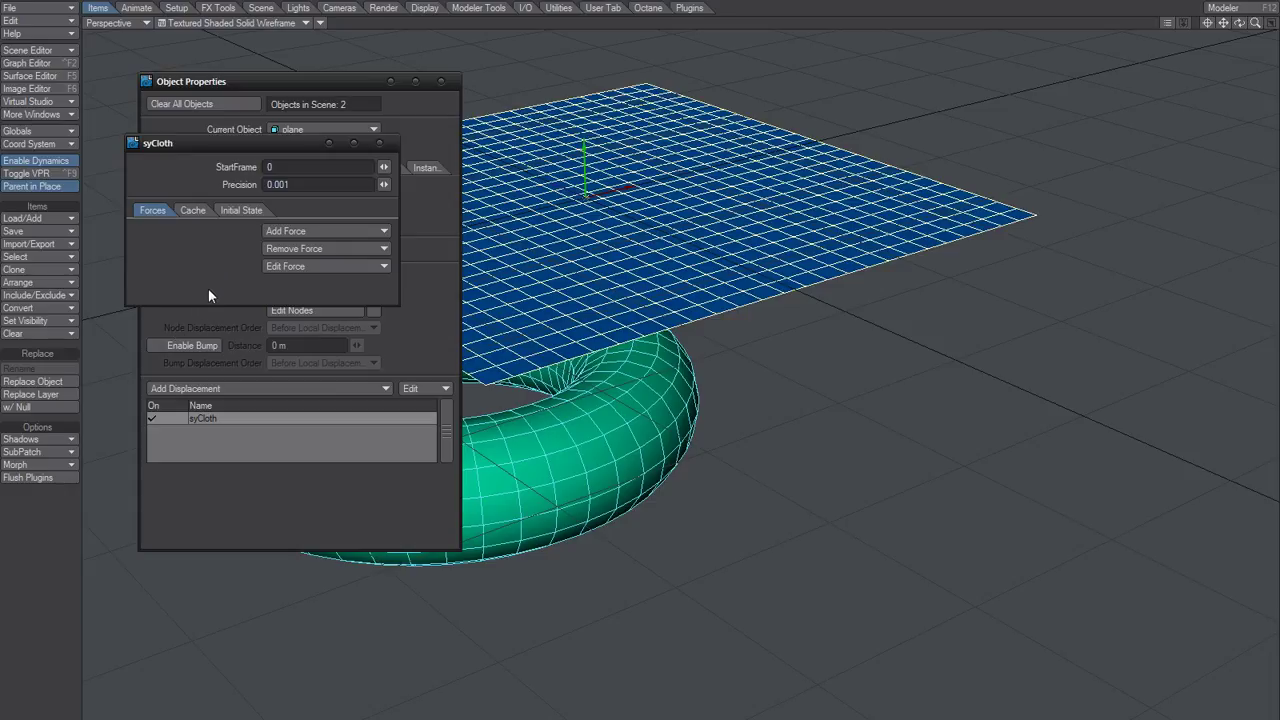
- Close the syCloth panel to return to the plane's Deform tab
click(381, 145)
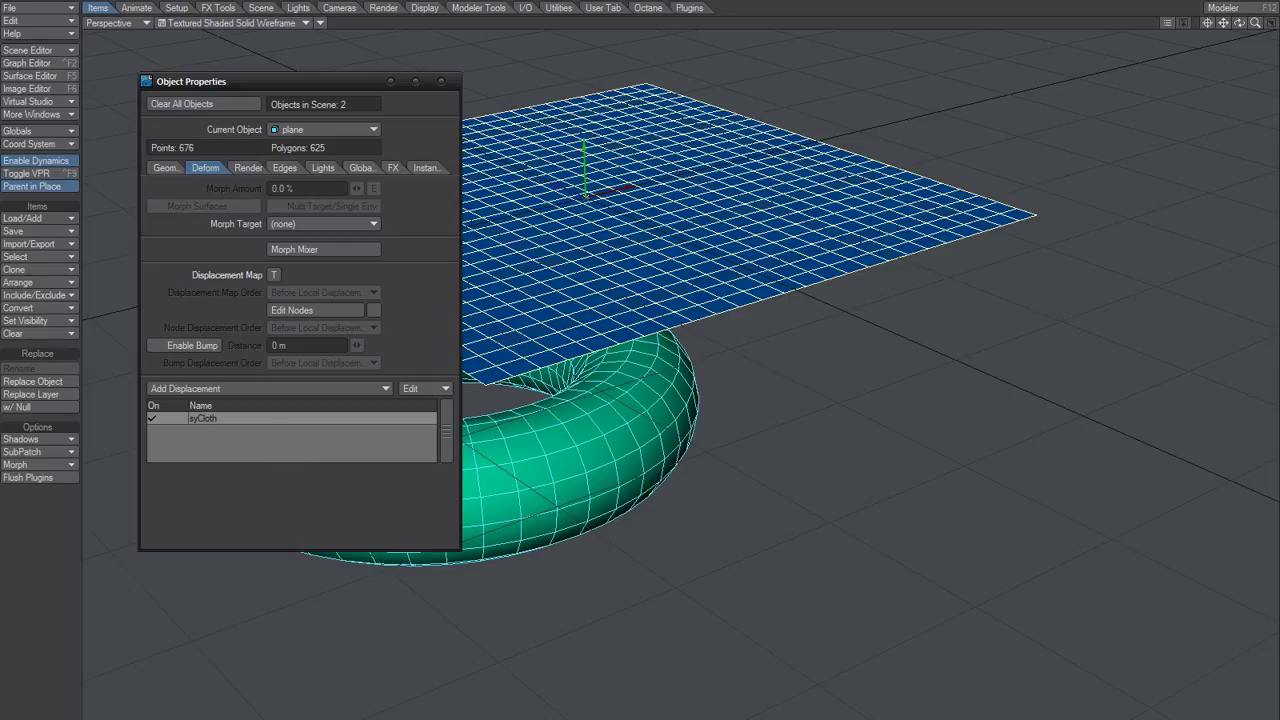
key(alt+Tab)
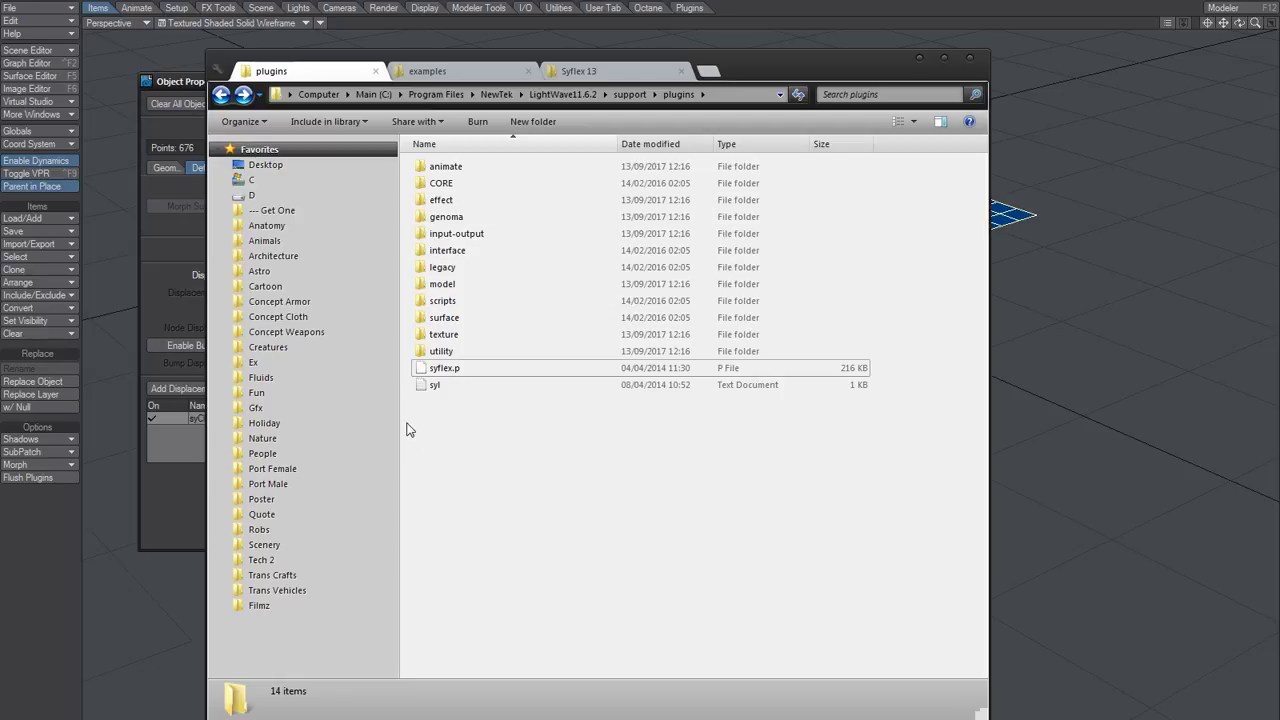
click(450, 372)
mouse_move(450, 372)
mouse_down()
mouse_move(471, 434)
mouse_move(491, 449)
mouse_move(451, 411)
mouse_move(463, 368)
mouse_up()
click(428, 416)
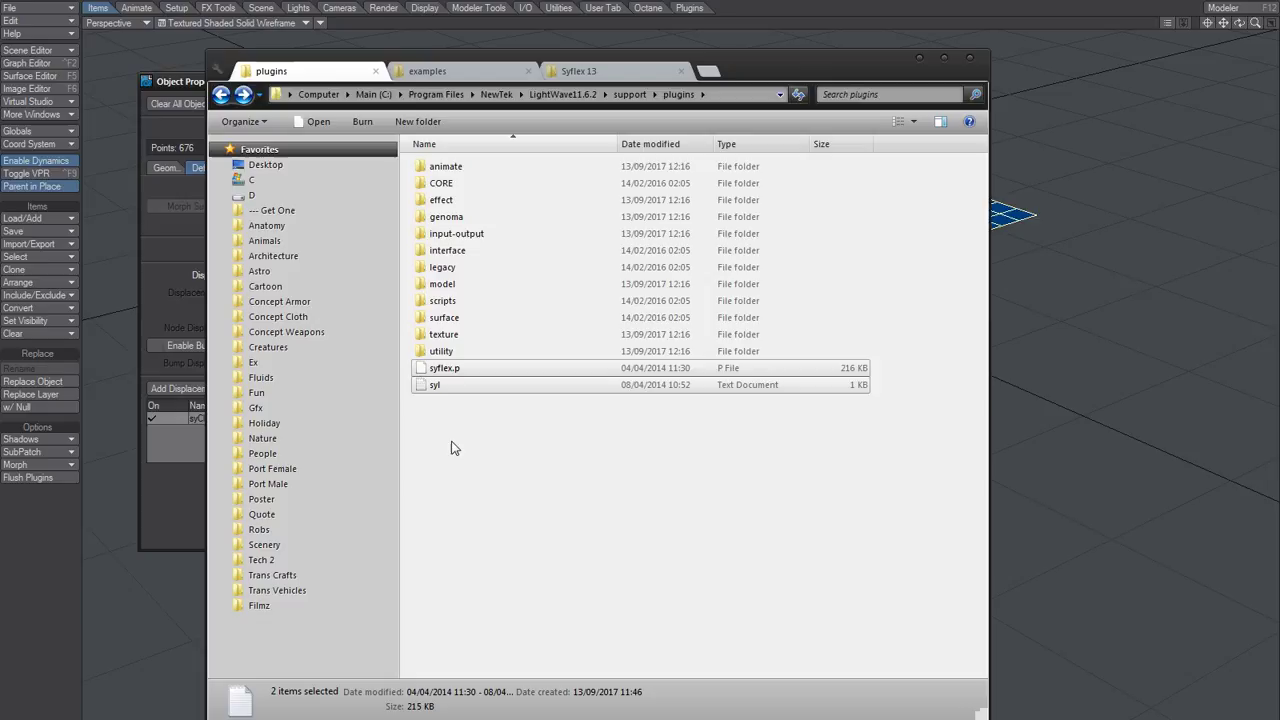
click(920, 58)
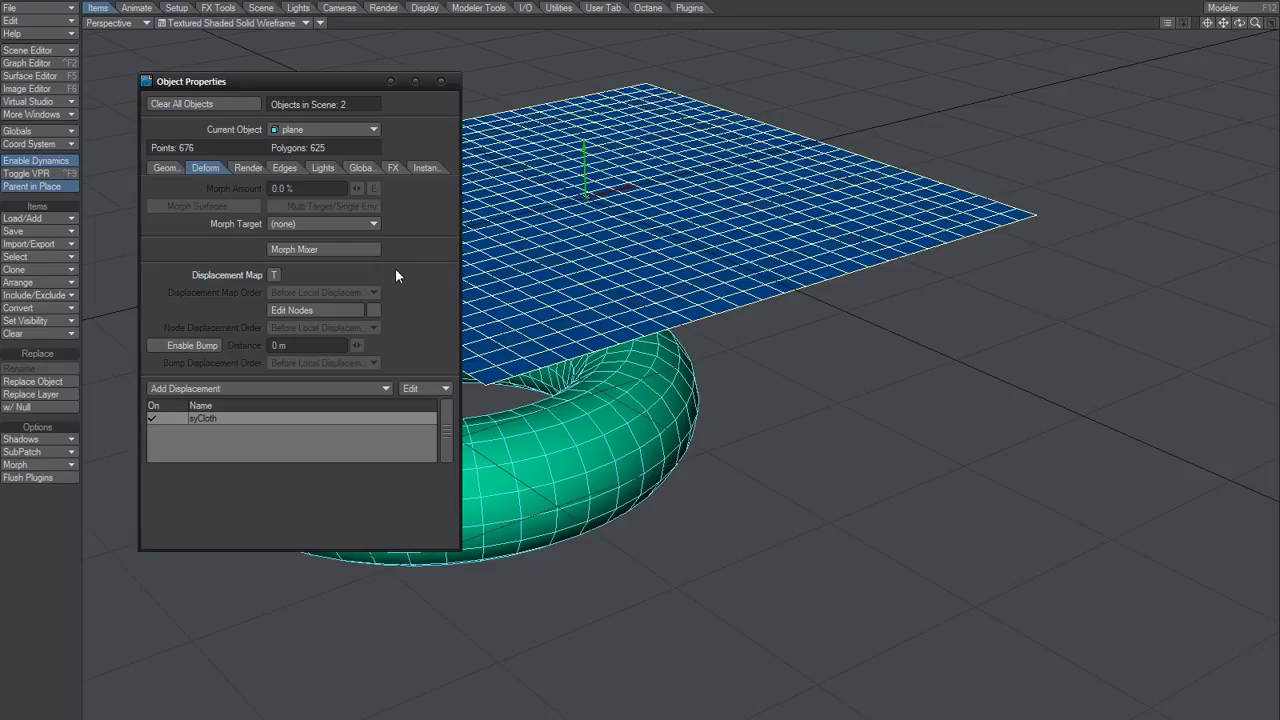
- Bring the readme back, scroll up and select 'Product Lock' in the licence list
key(alt+Tab)
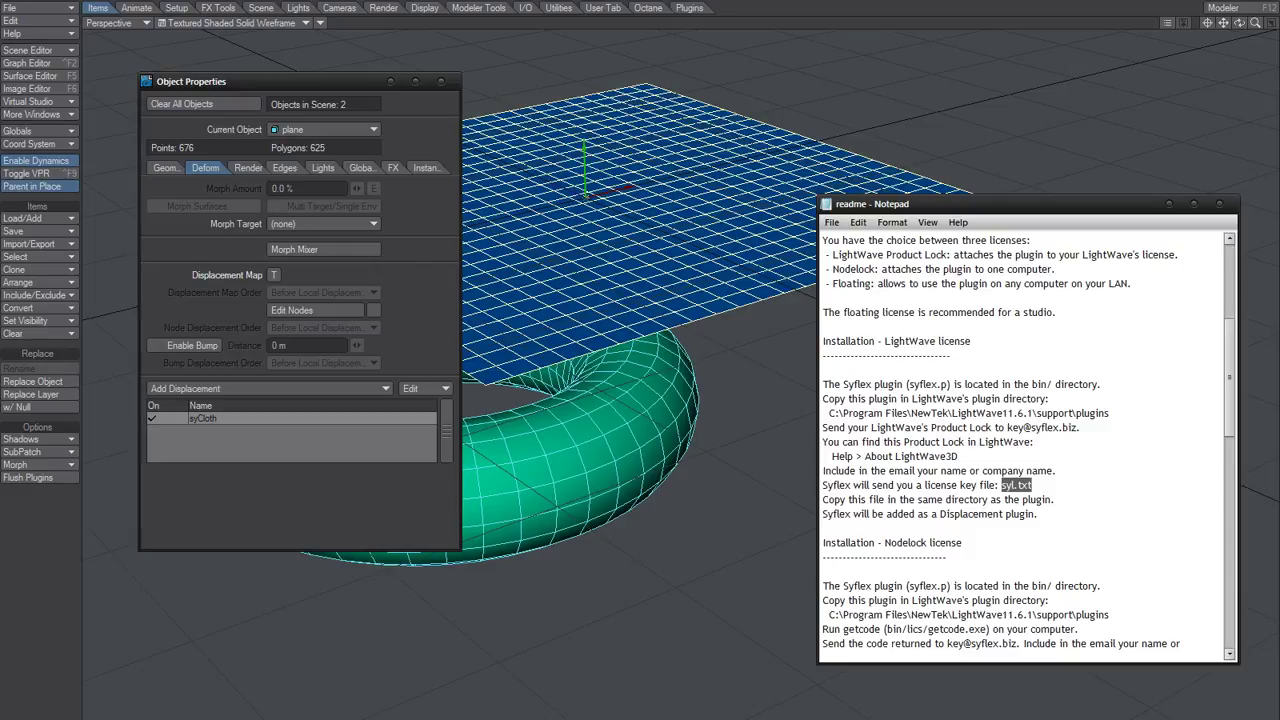
click(1016, 388)
drag(1229, 345, 1229, 300)
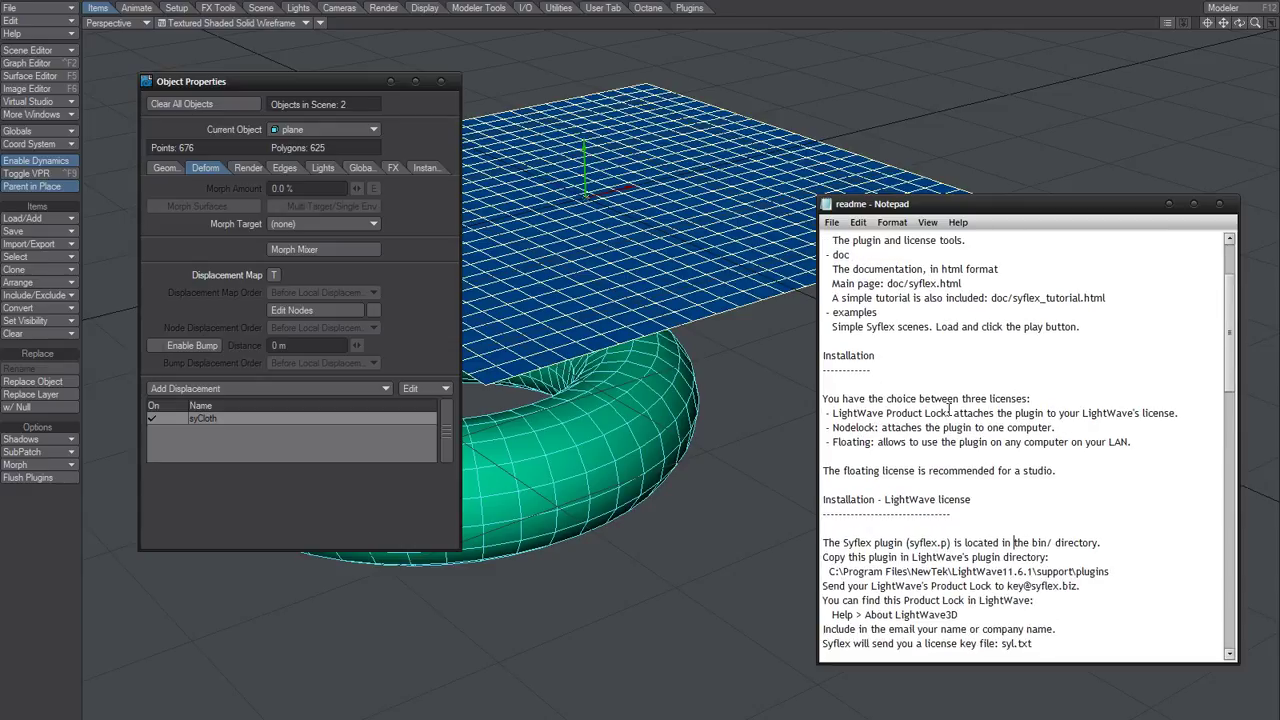
drag(947, 413, 892, 413)
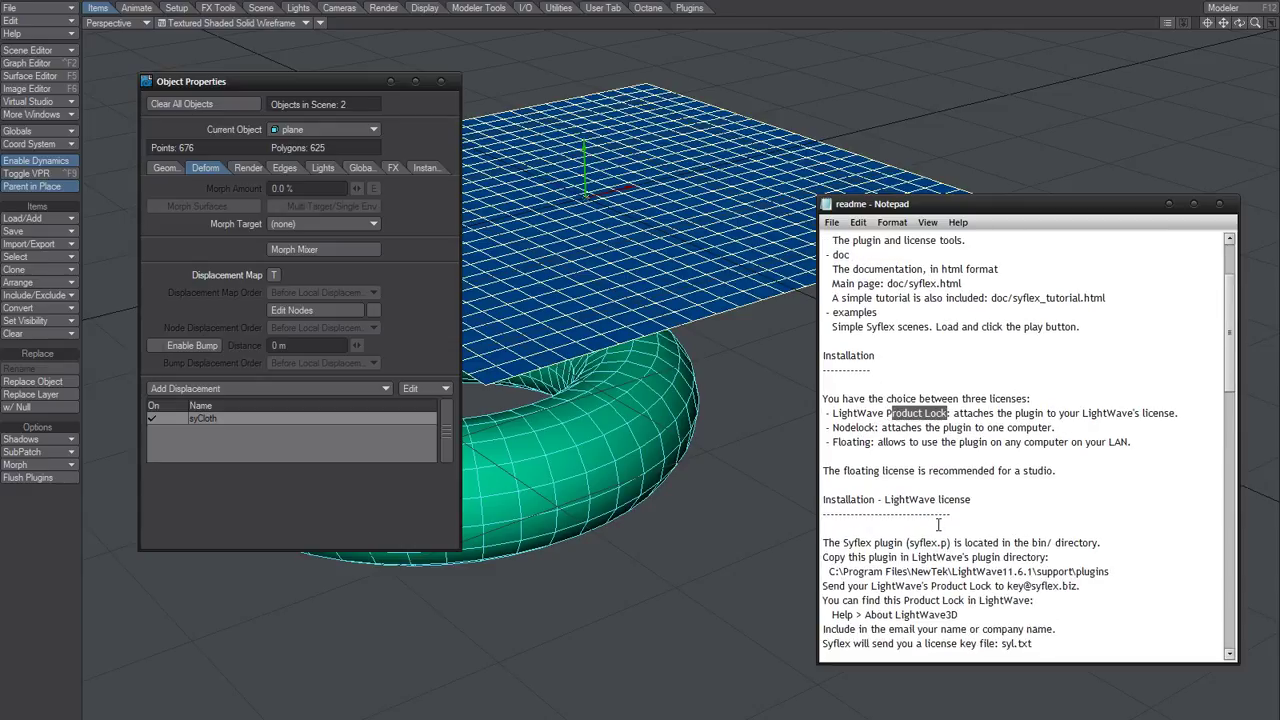